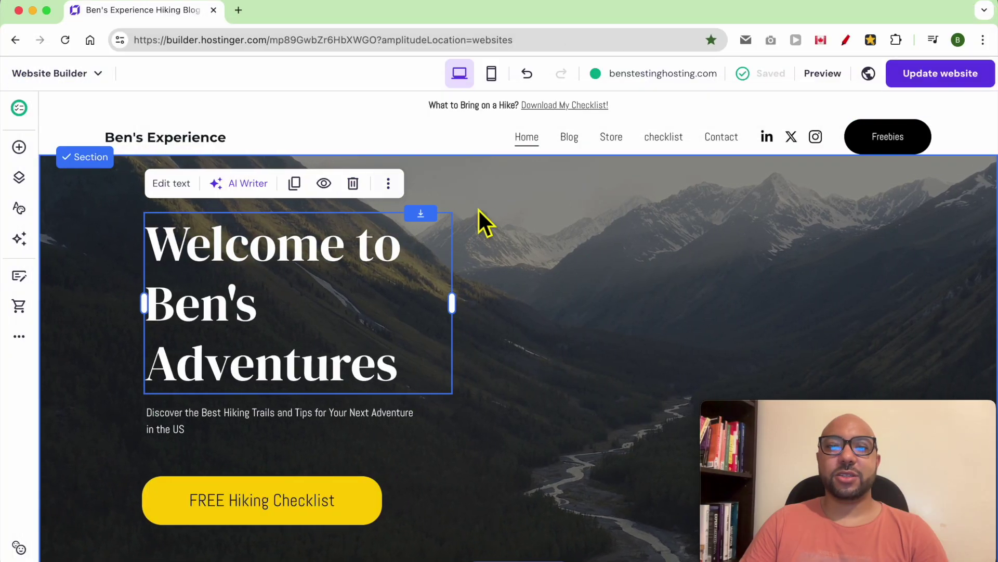
Select the site header above the hero section and open its Edit header settings.
click(568, 229)
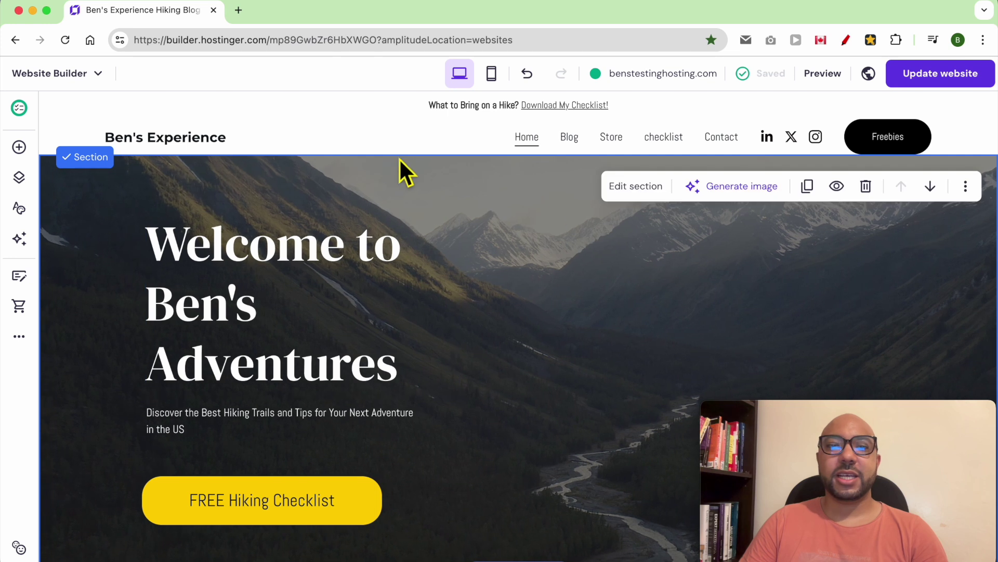
click(380, 139)
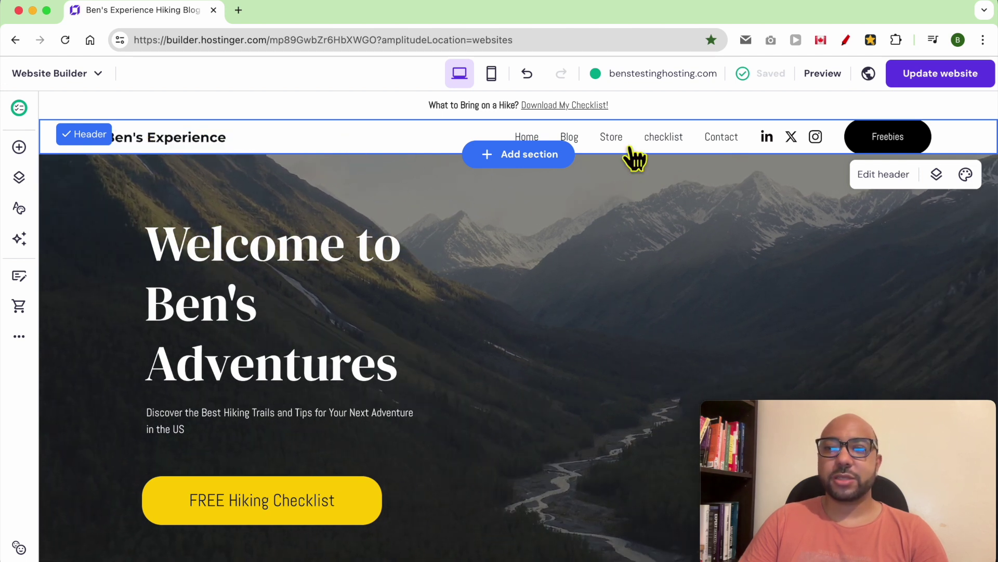
click(874, 176)
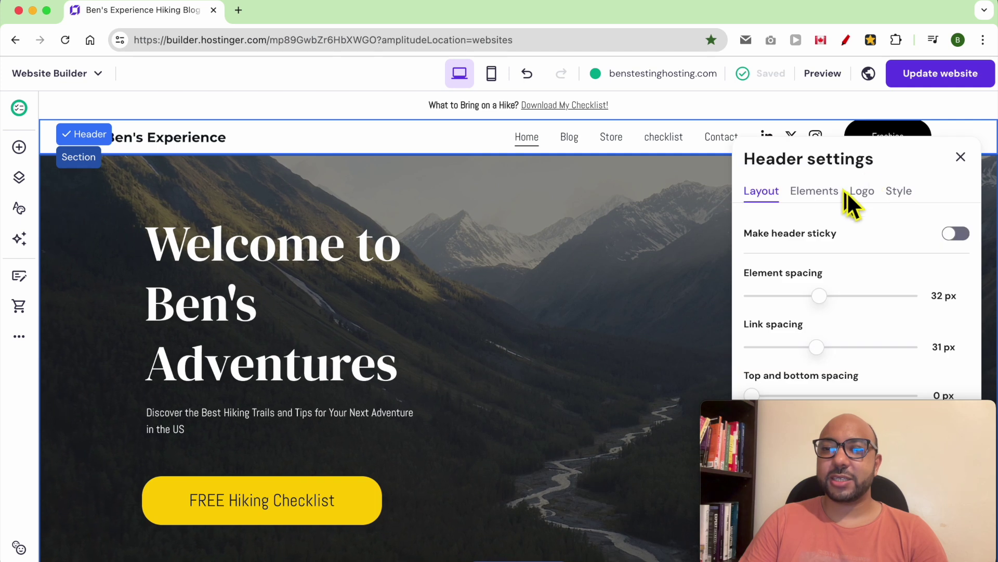
In the header Elements, hide the logo and then show it again.
click(814, 191)
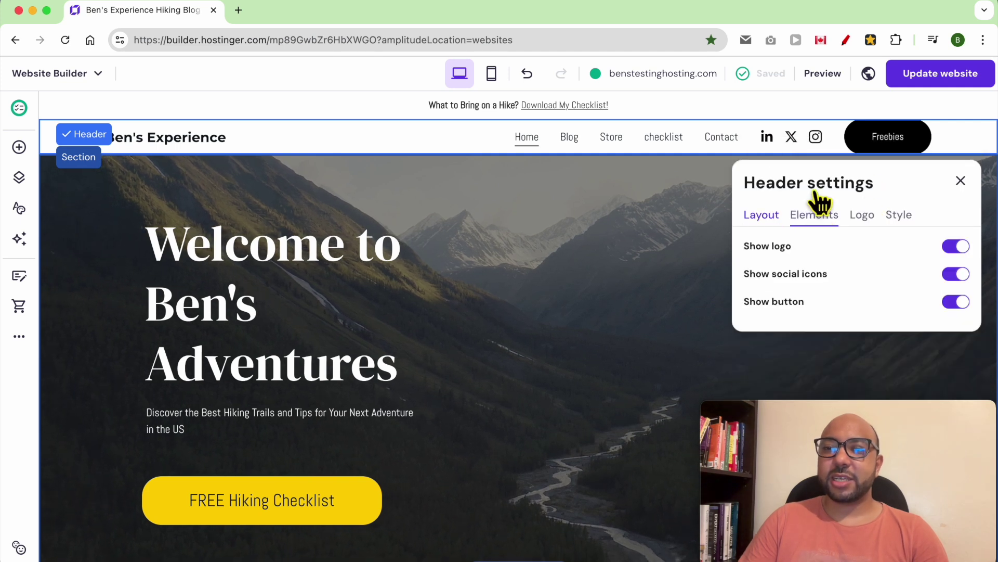
click(958, 247)
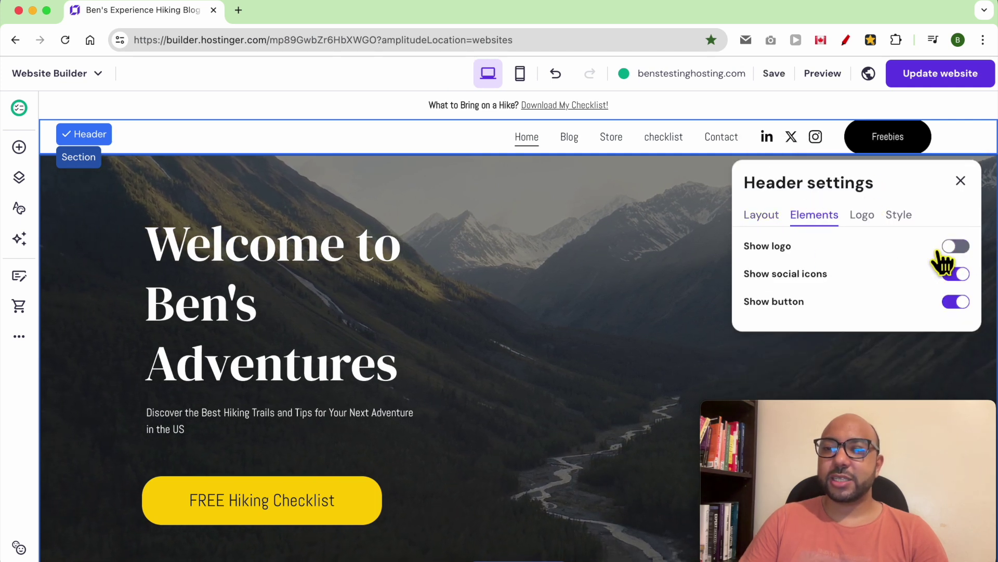
click(956, 248)
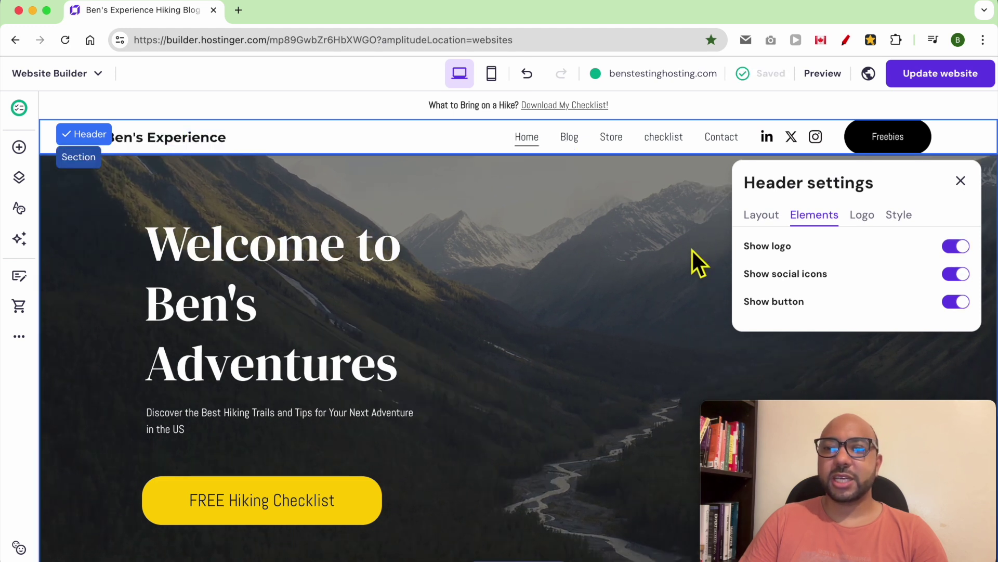
Replace the header logo with the logo-black image and shrink its width to 99 px.
click(865, 227)
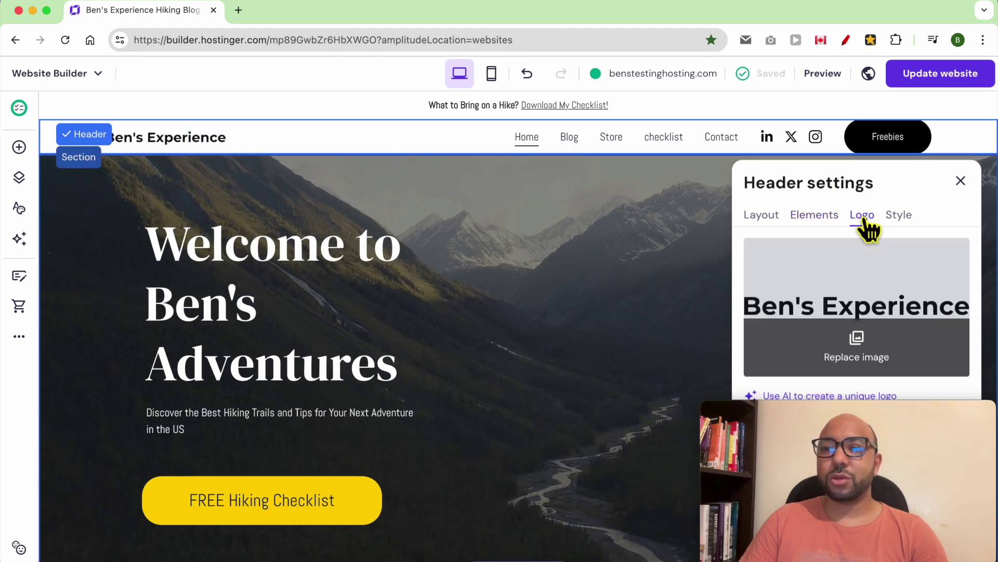
click(870, 364)
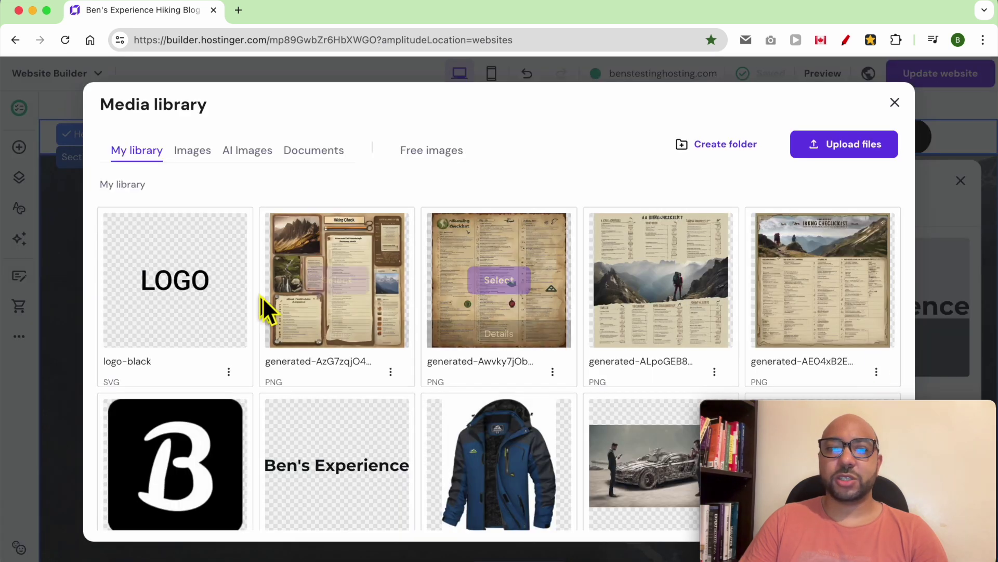
click(176, 280)
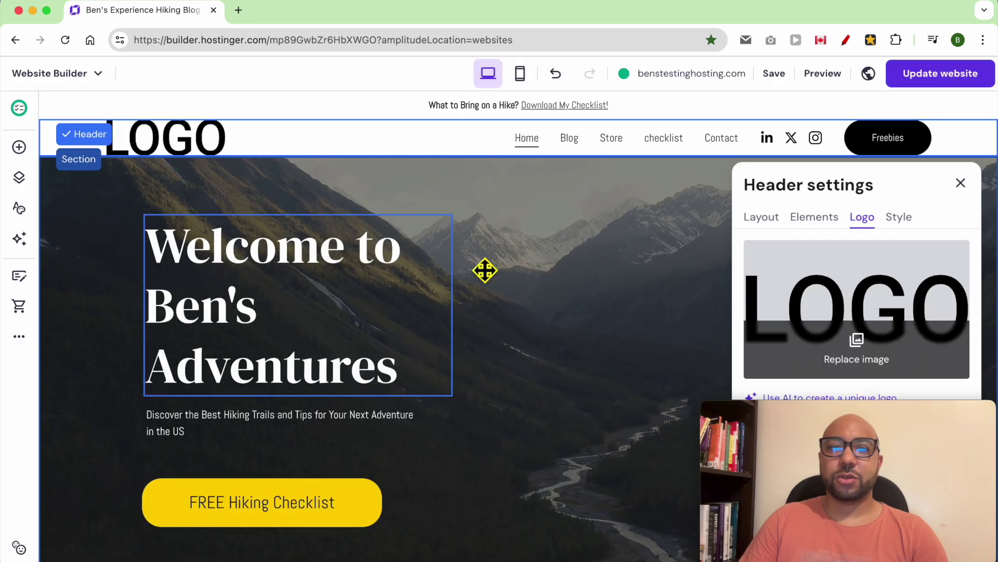
mouse_move(860, 418)
drag(860, 410, 495, 411)
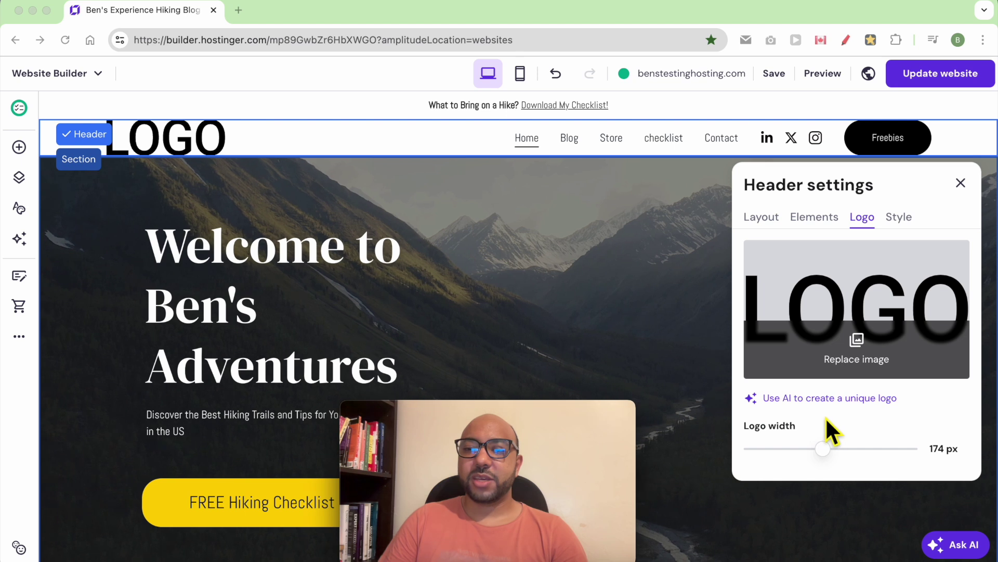
drag(822, 447, 786, 447)
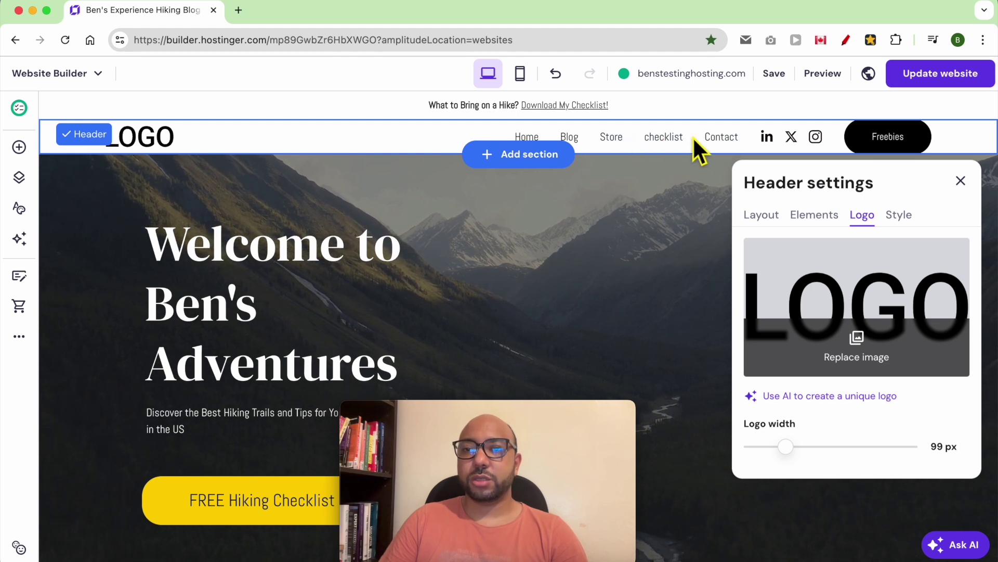
click(672, 189)
In Pages and navigation, nest Blog under Home so it becomes a Home dropdown item.
click(21, 177)
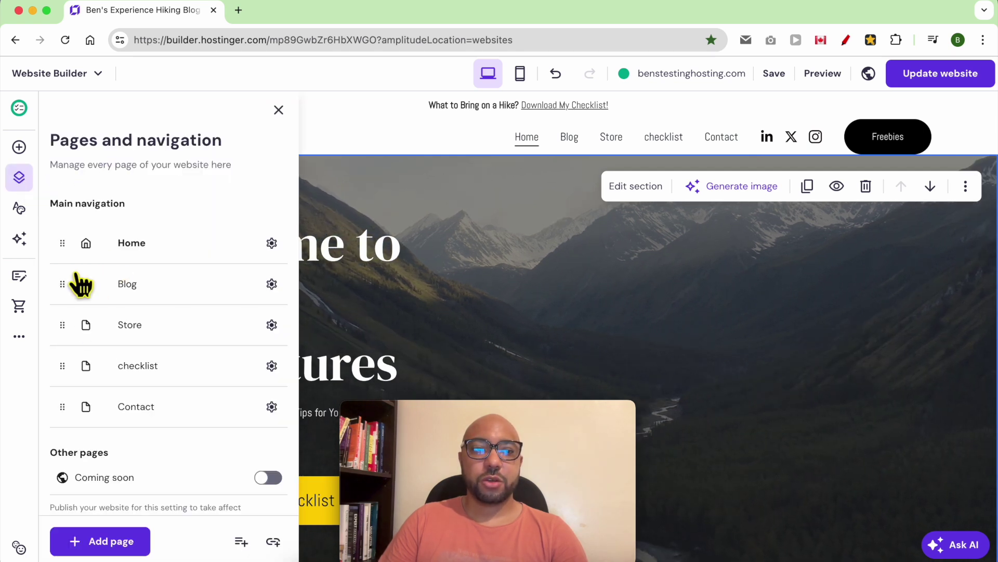
drag(73, 256, 70, 416)
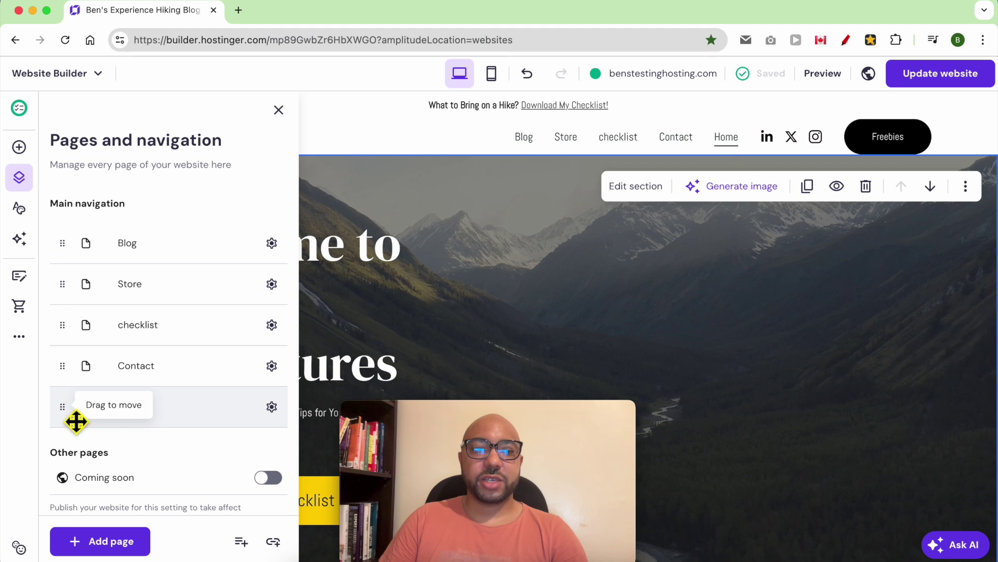
drag(76, 421, 75, 254)
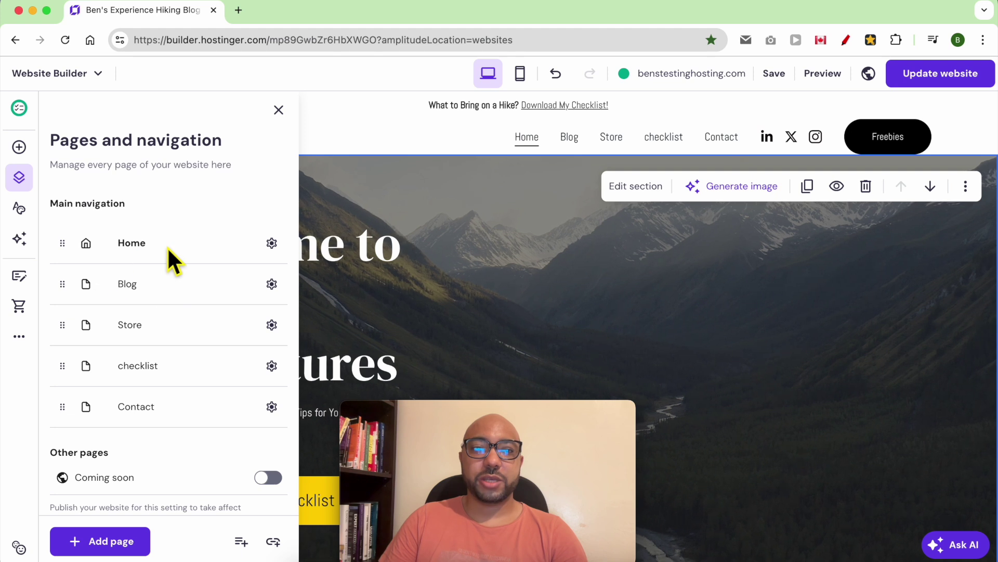
click(71, 294)
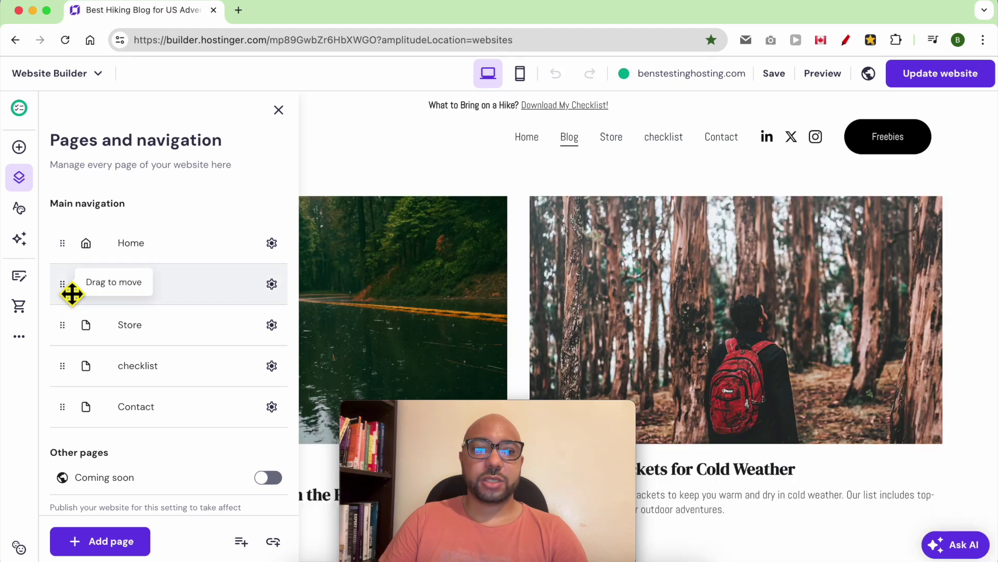
drag(71, 294, 161, 287)
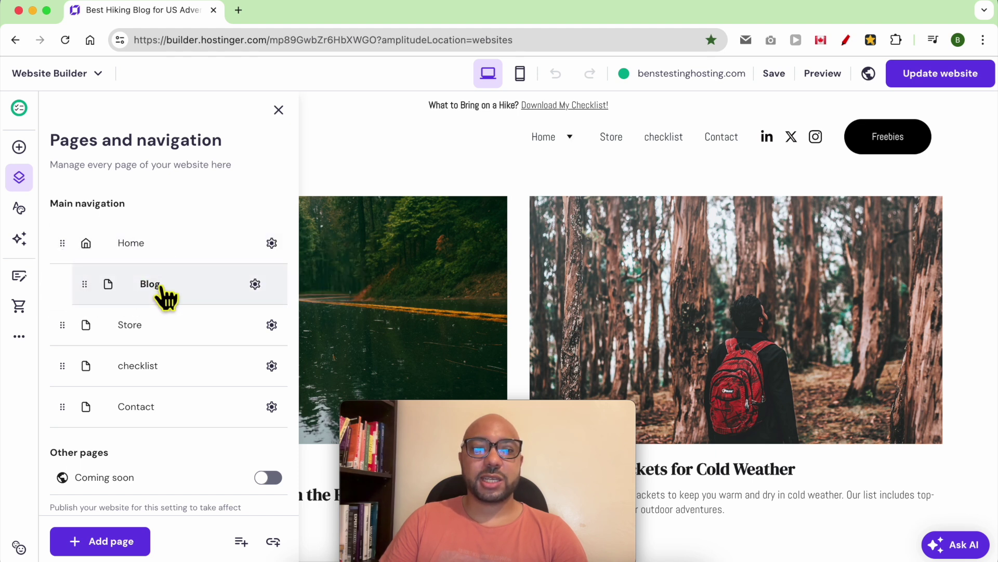
click(570, 138)
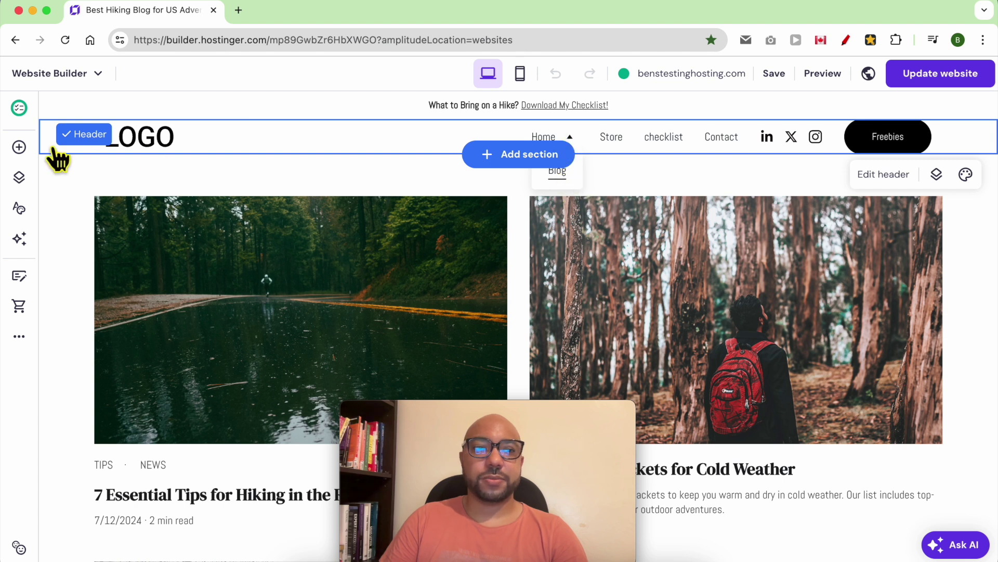
click(19, 336)
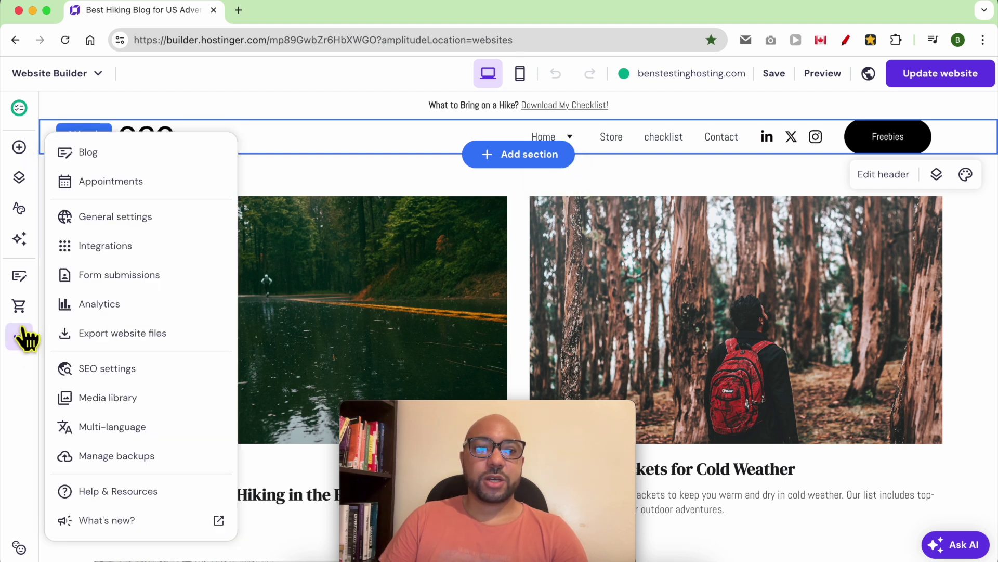
Move the checklist page into the Hidden from navigation section of the pages list.
click(19, 178)
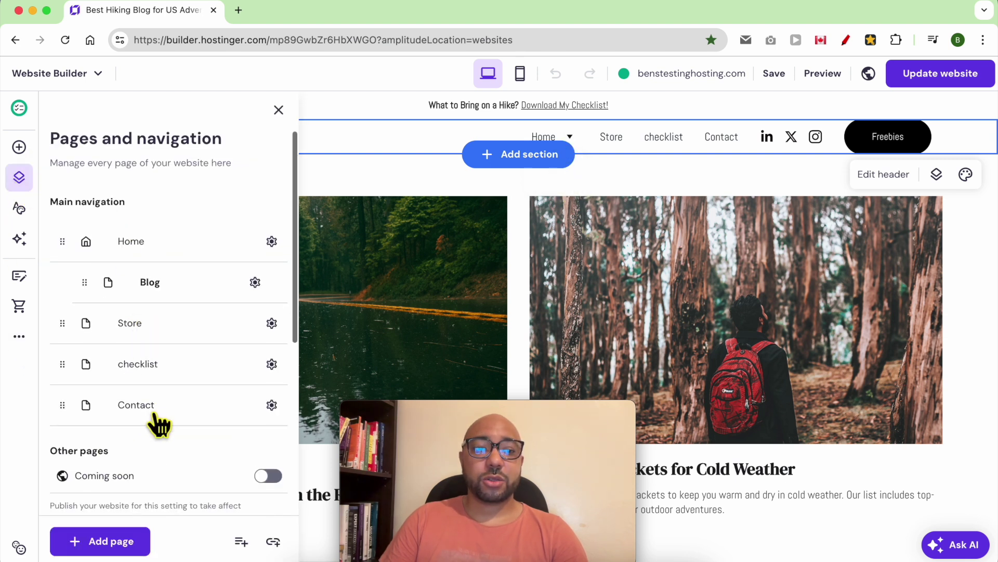
scroll(167, 415, down, 5)
scroll(161, 349, up, 2)
scroll(156, 340, up, 2)
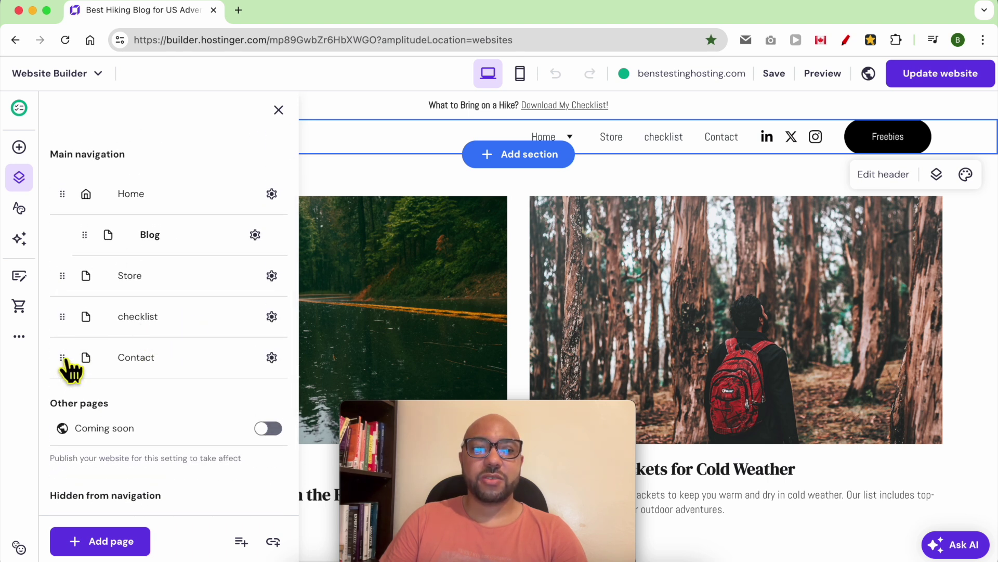
scroll(71, 371, down, 1)
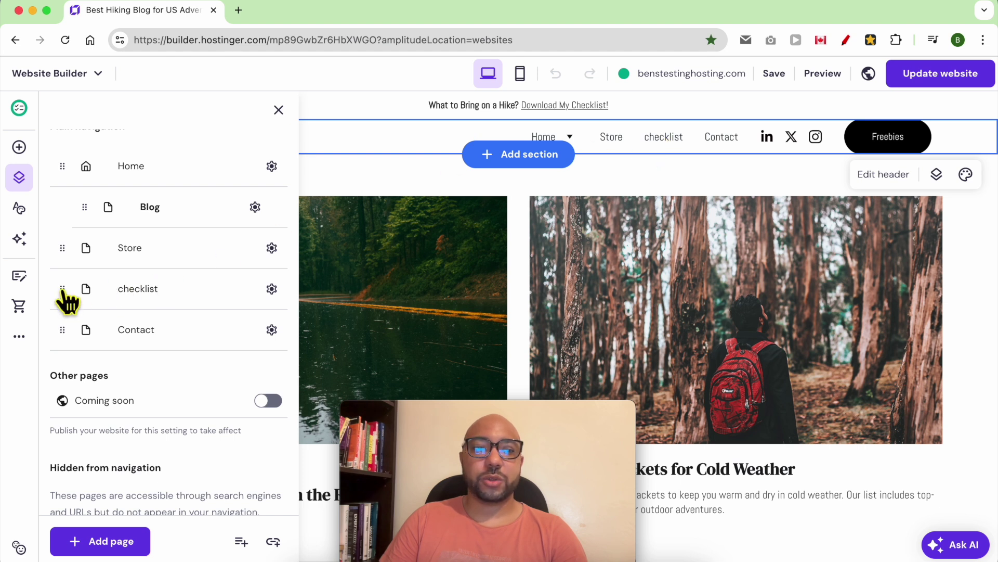
drag(63, 294, 82, 399)
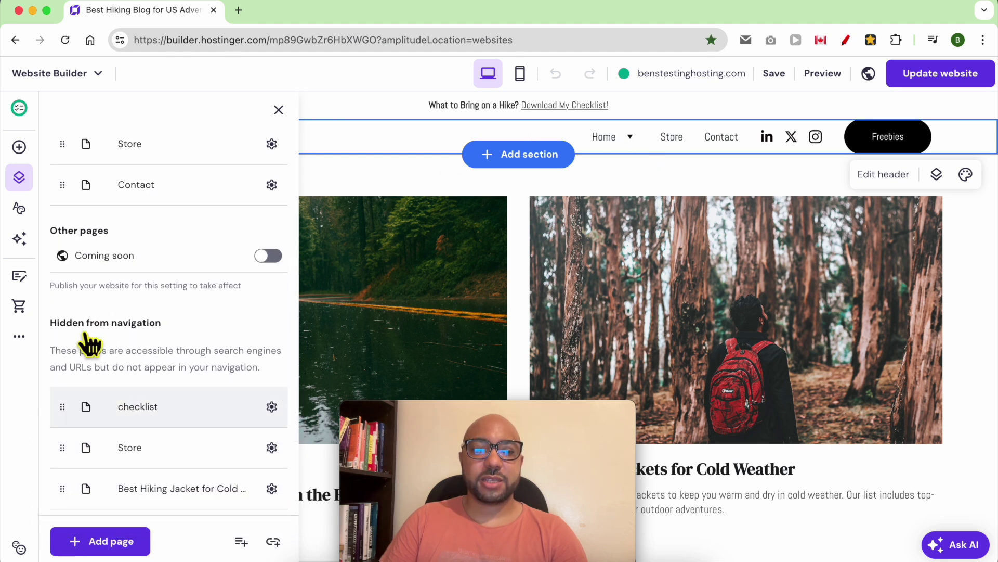
triple_click(93, 322)
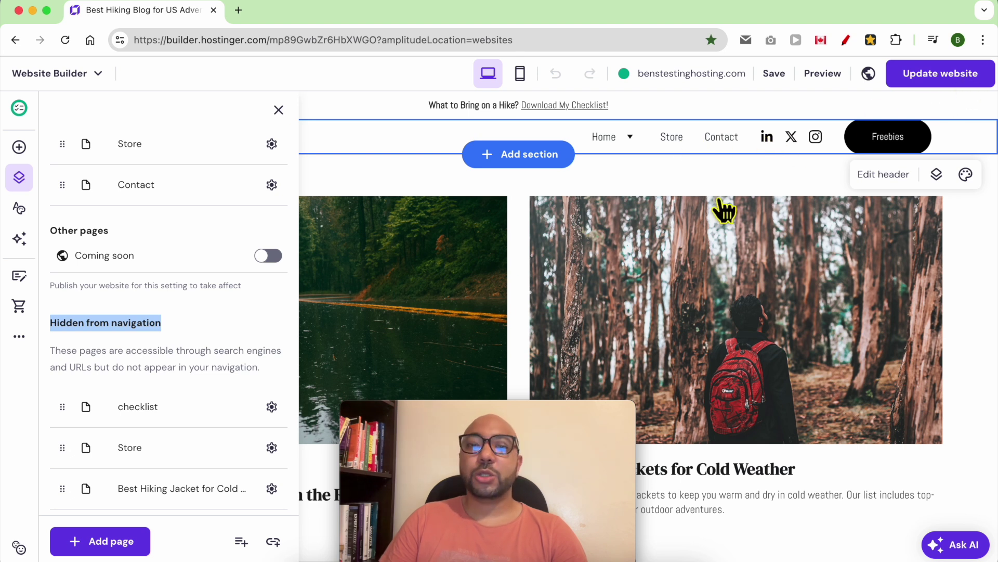
Return checklist to the menu as a top-level page after Contact, and un-nest Blog.
drag(63, 413, 73, 245)
drag(84, 390, 56, 405)
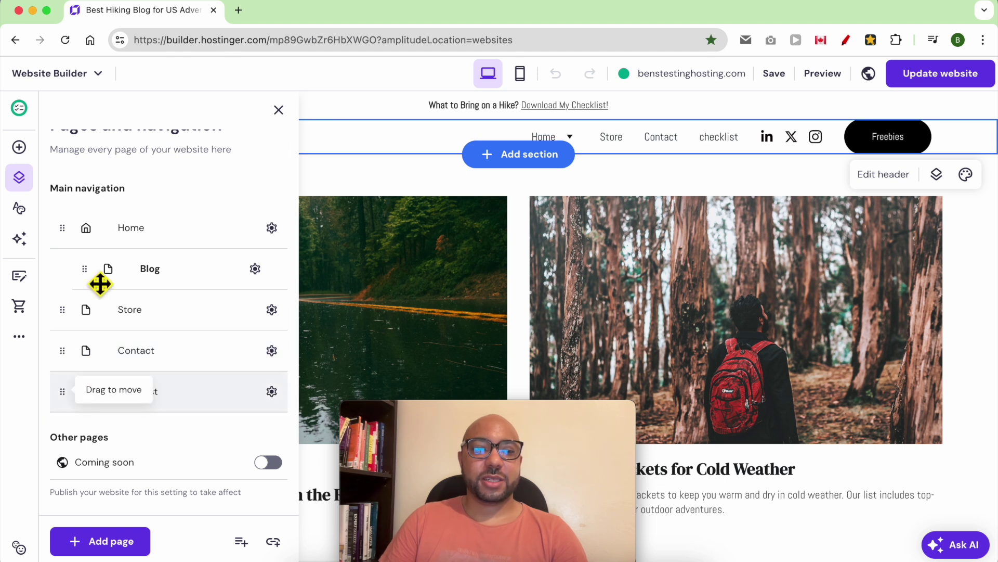
drag(99, 281, 58, 275)
click(393, 187)
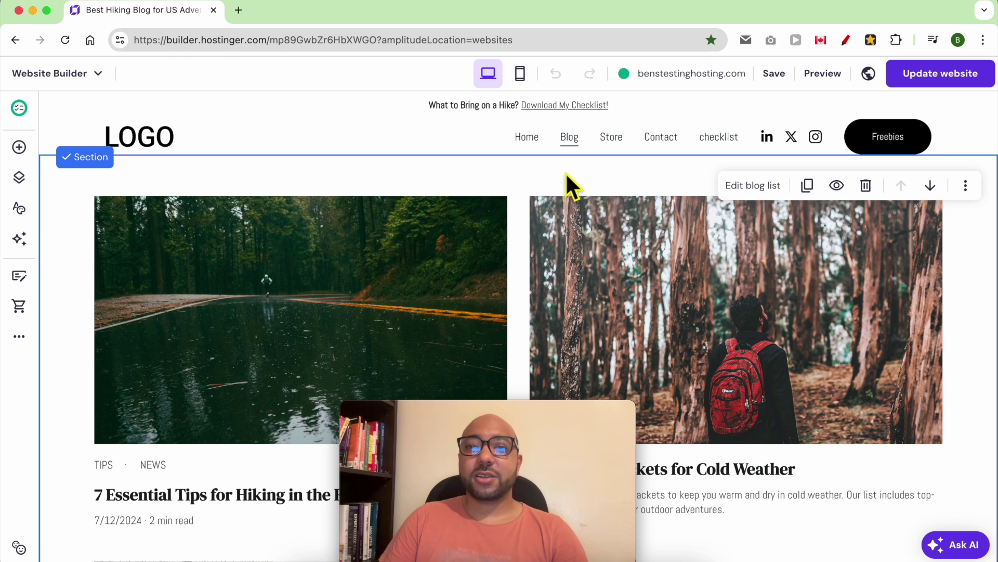
Select the site header and open its Header settings.
click(420, 140)
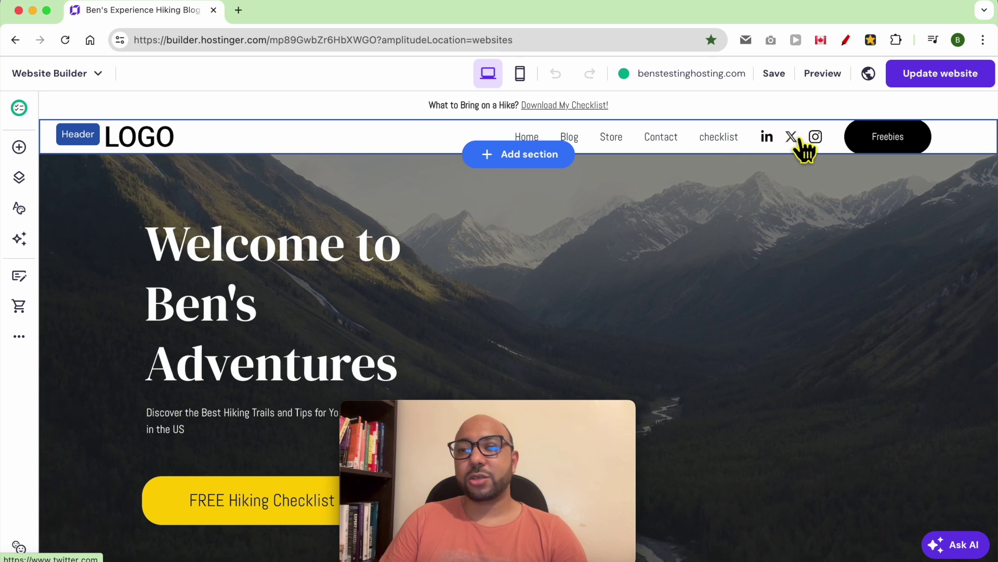
click(404, 137)
click(887, 177)
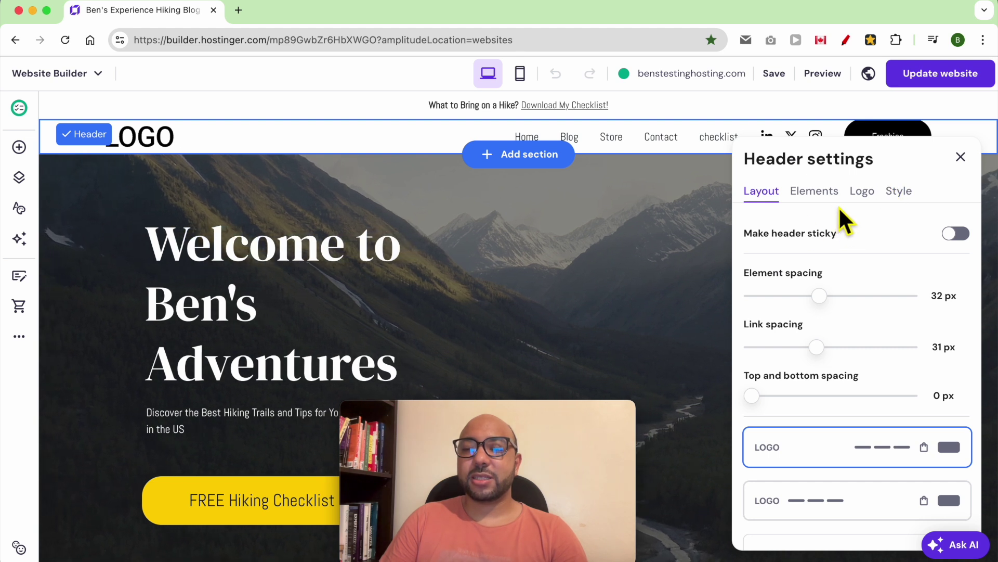
click(961, 156)
click(897, 175)
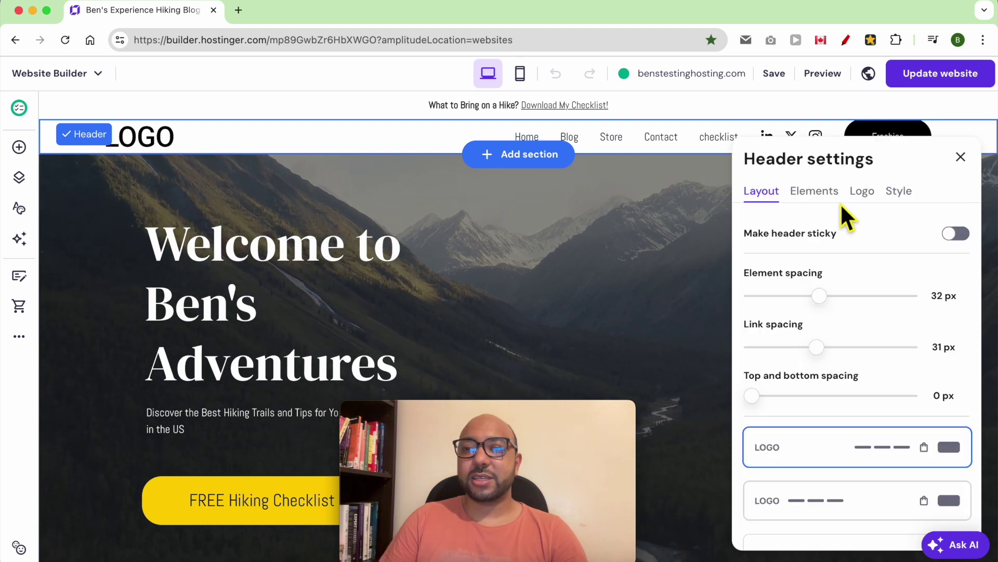
Toggle Show social icons off and on, leaving Facebook, Instagram, LinkedIn and X icons shown.
click(827, 191)
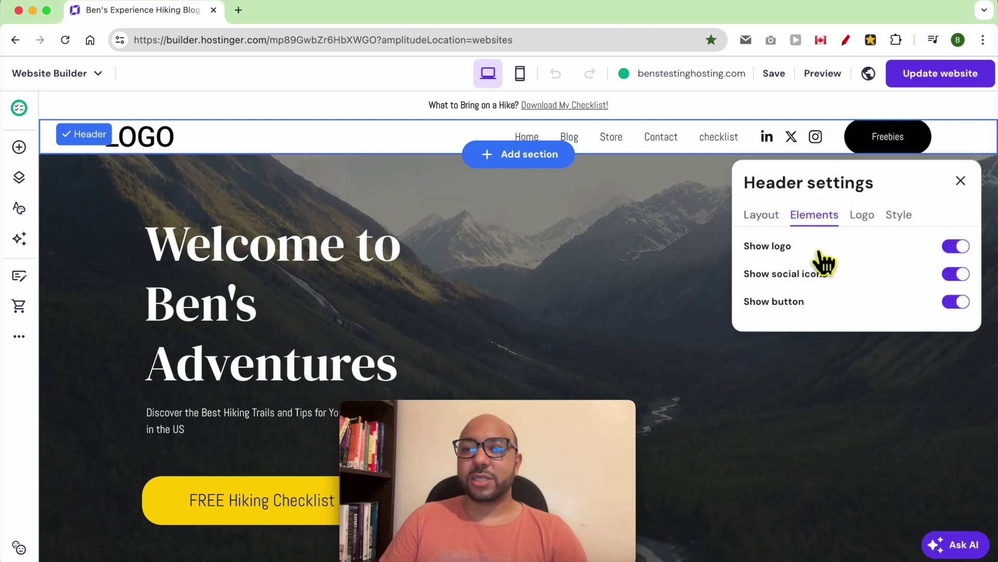
click(957, 277)
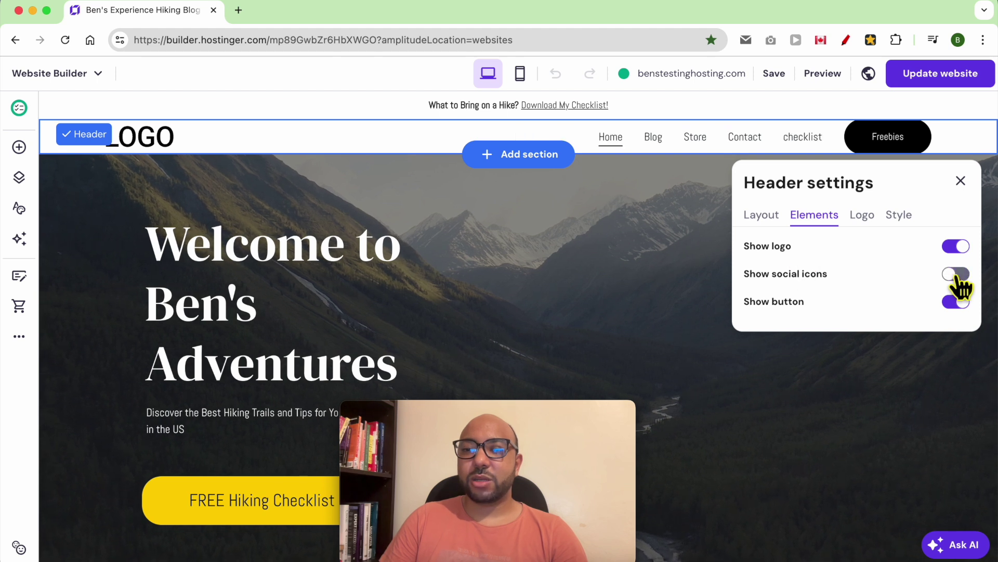
click(957, 277)
click(958, 277)
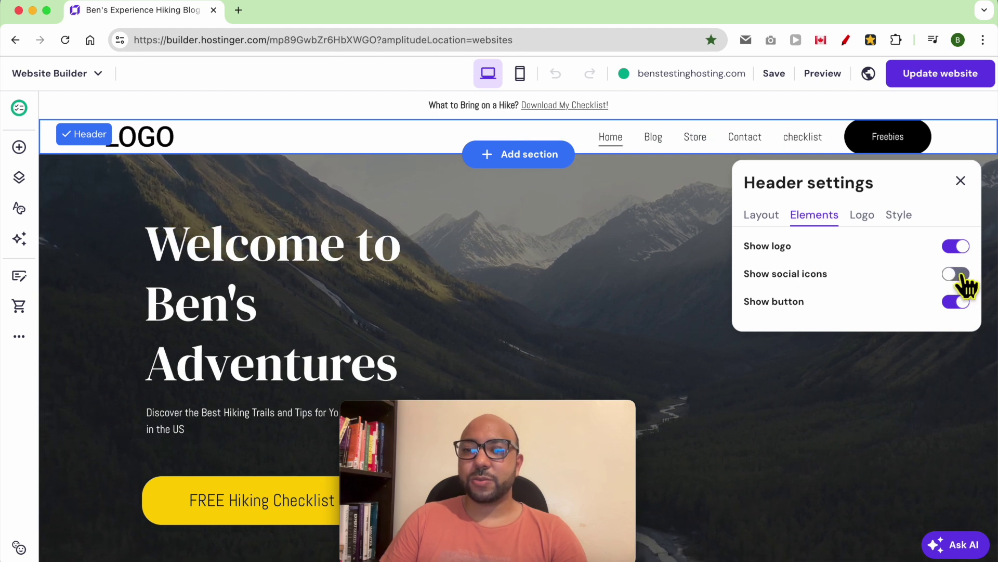
click(956, 275)
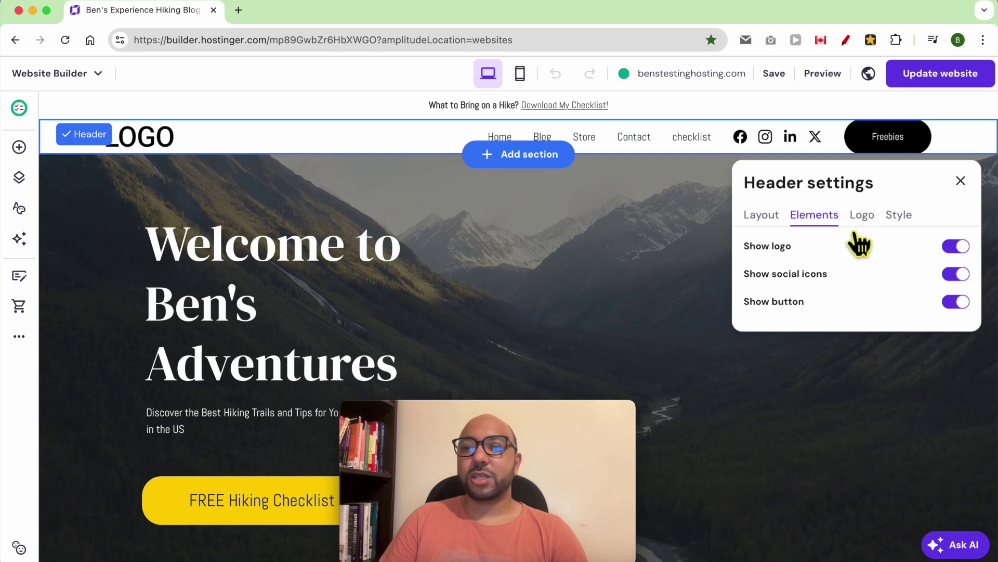
In the Social icons style, move Facebook below Instagram so Instagram comes first.
click(899, 217)
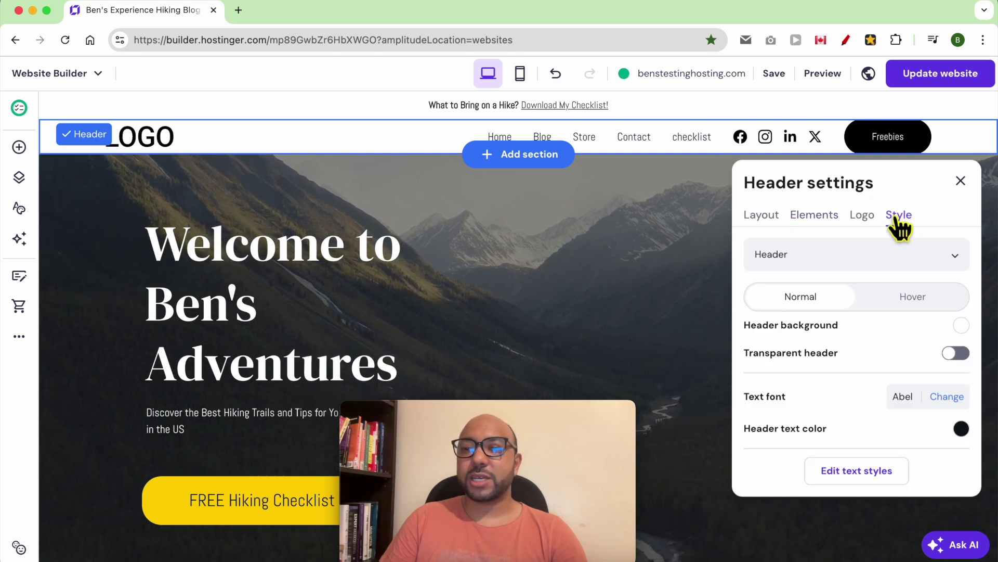
click(797, 254)
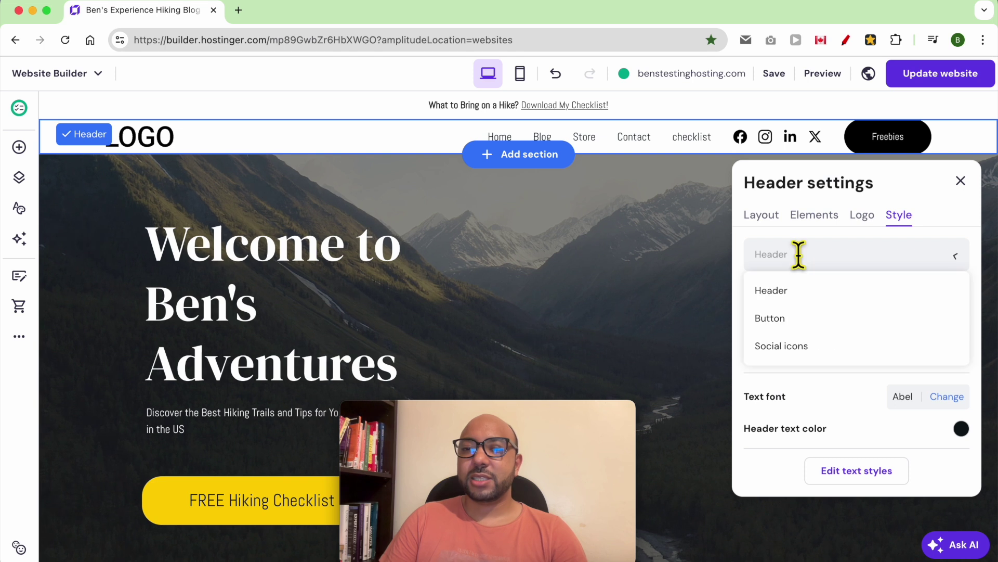
click(812, 347)
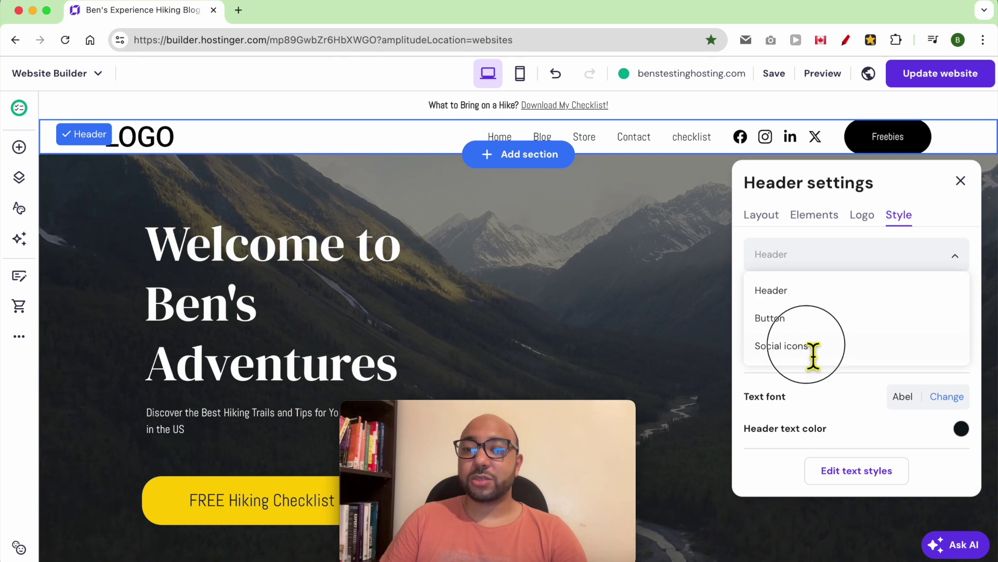
scroll(931, 419, down, 1)
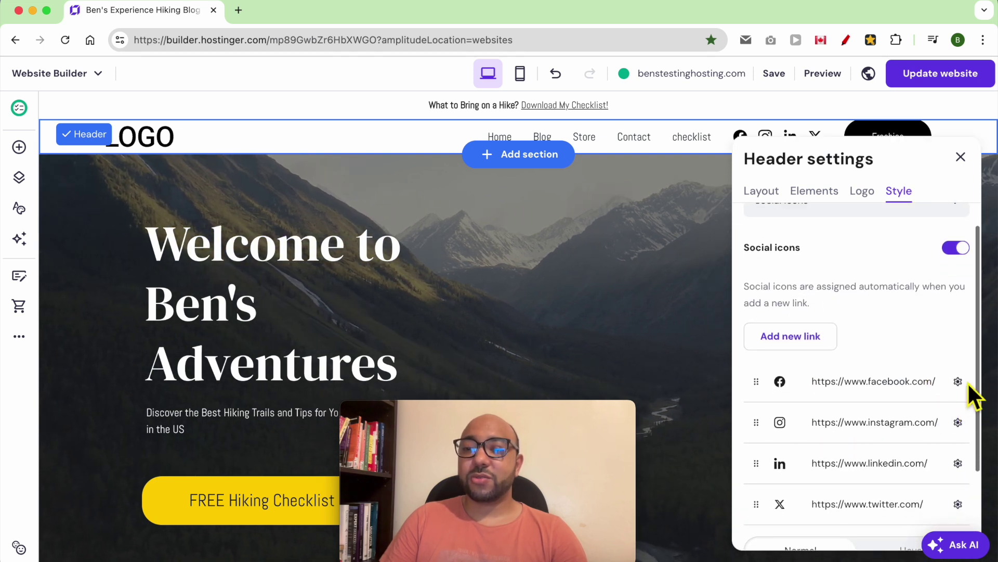
click(958, 382)
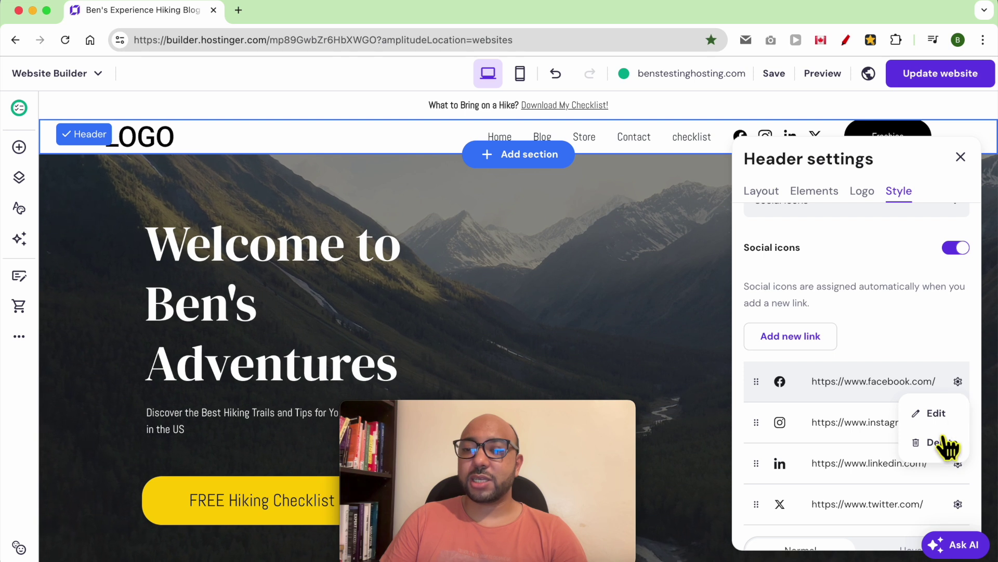
click(861, 346)
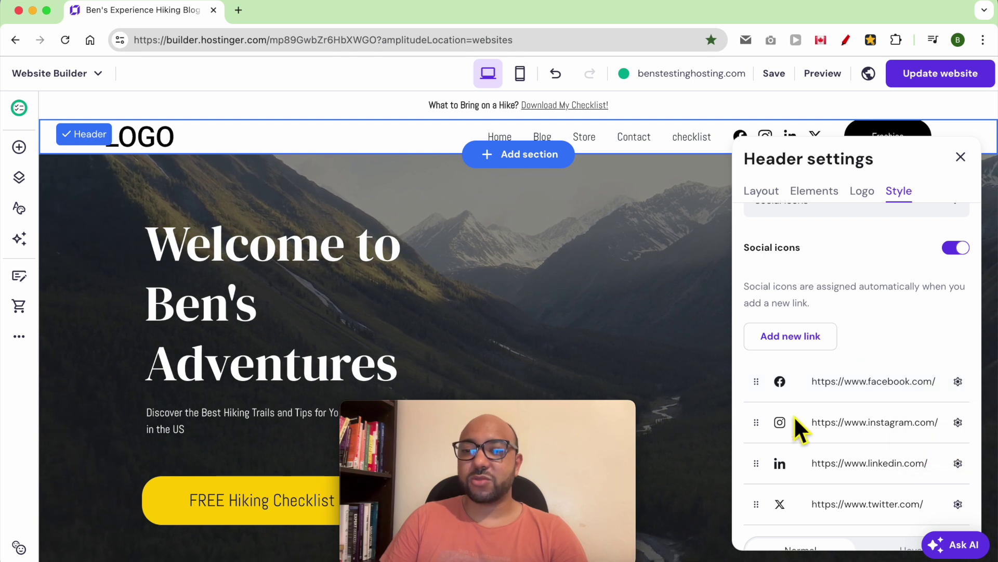
drag(761, 387, 761, 438)
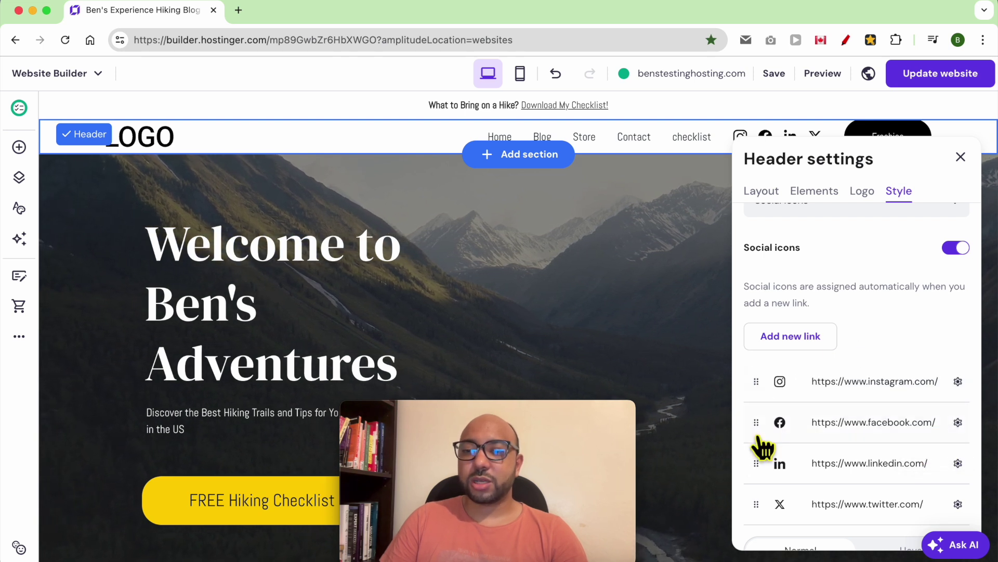
Set the header social icon colour to red.
scroll(900, 425, up, 1)
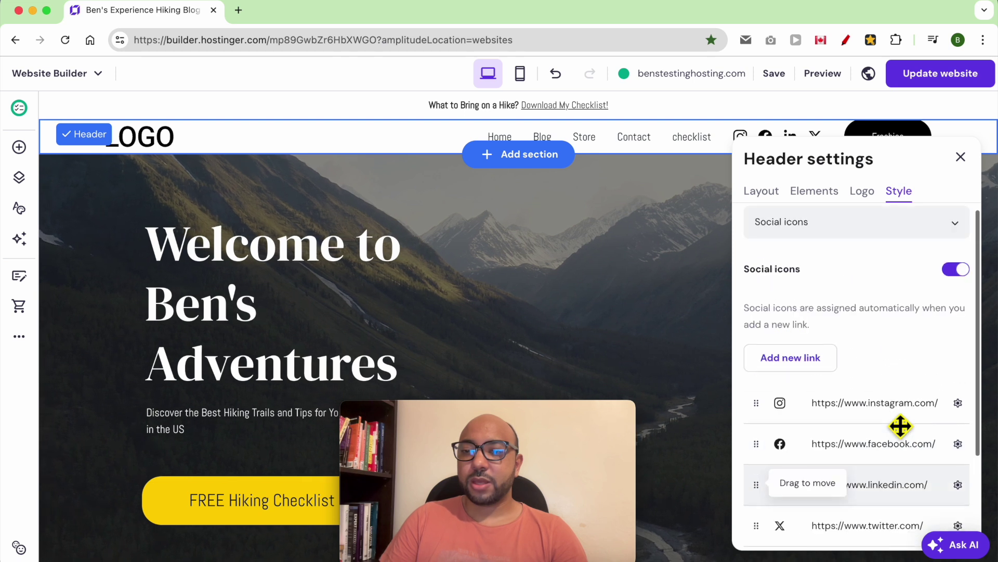
scroll(900, 372, down, 4)
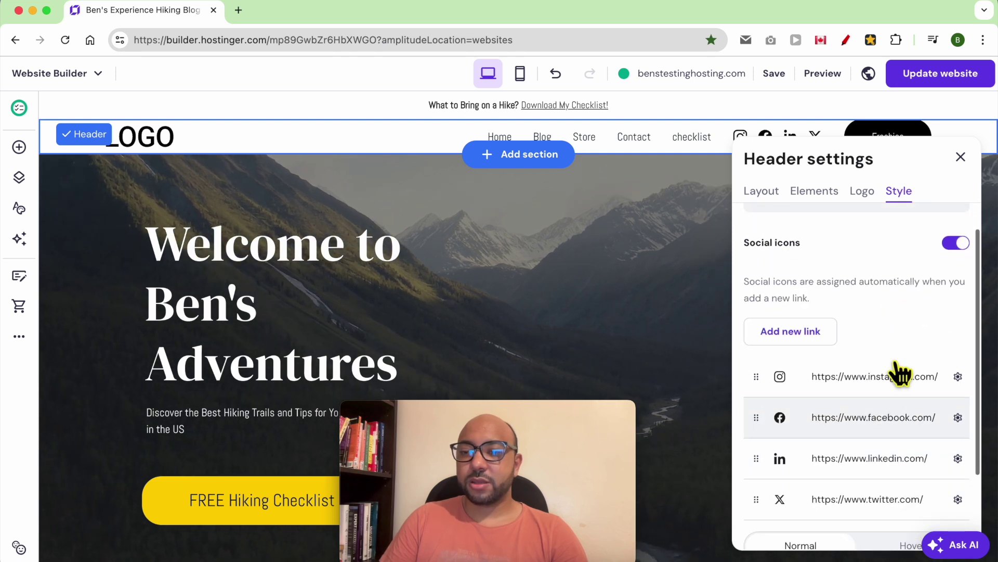
scroll(902, 377, down, 3)
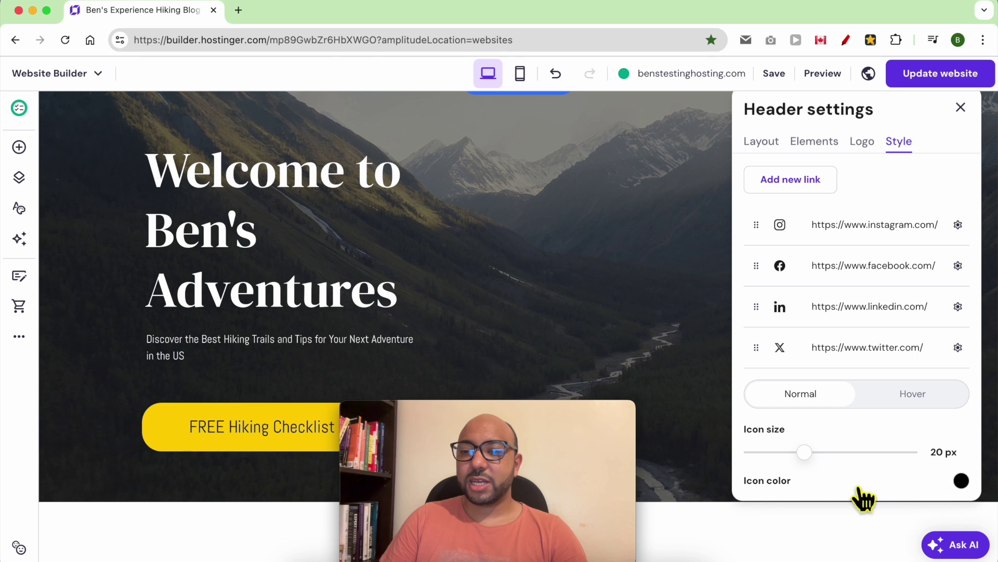
click(962, 481)
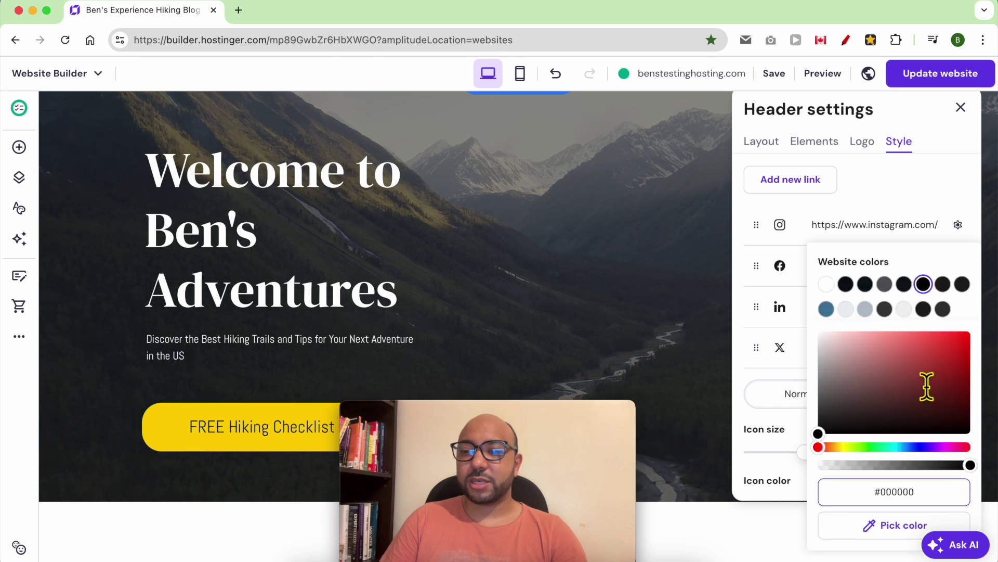
drag(944, 346, 970, 338)
click(907, 182)
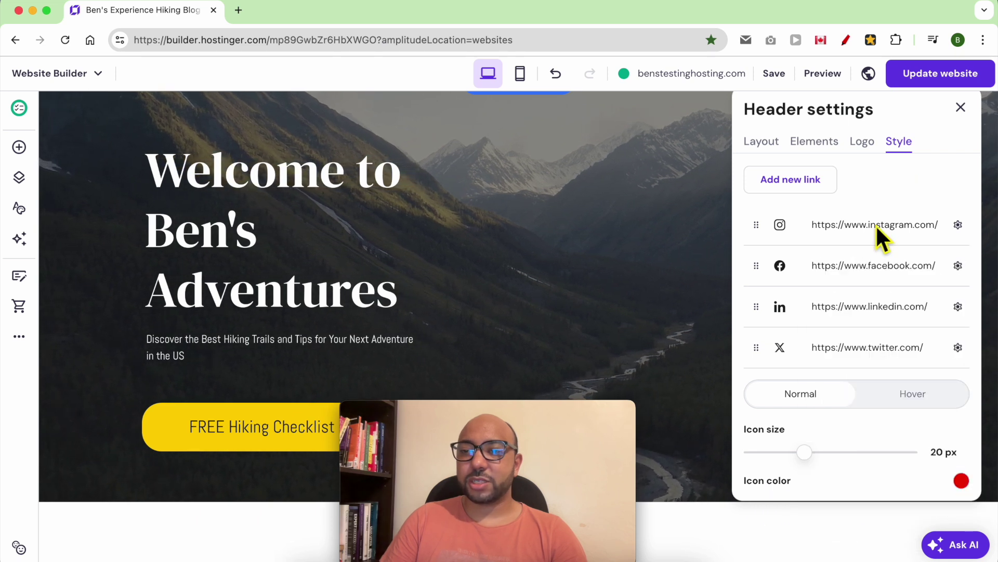
scroll(882, 224, up, 3)
scroll(693, 278, up, 2)
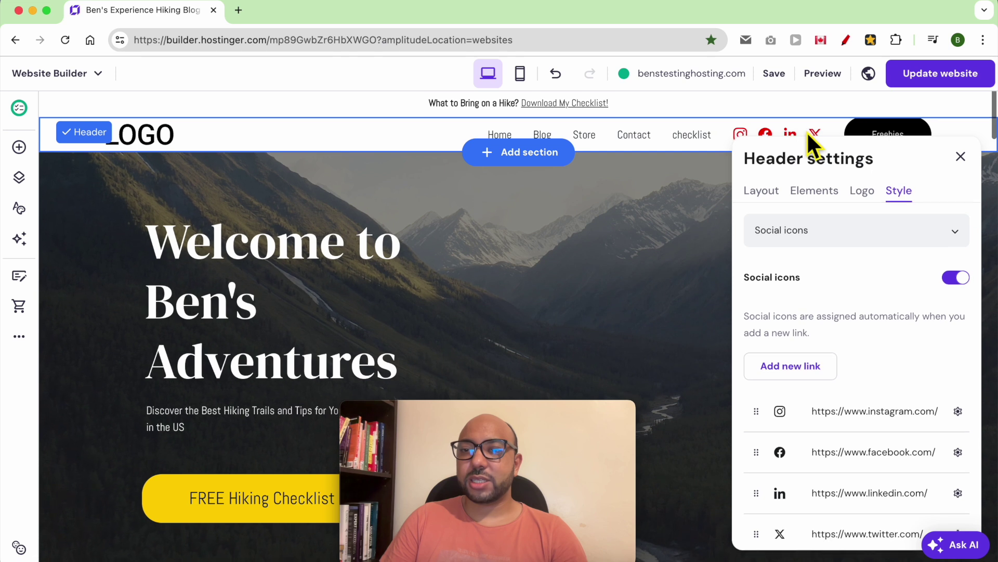
Close the header settings and select the header again.
click(831, 194)
click(762, 200)
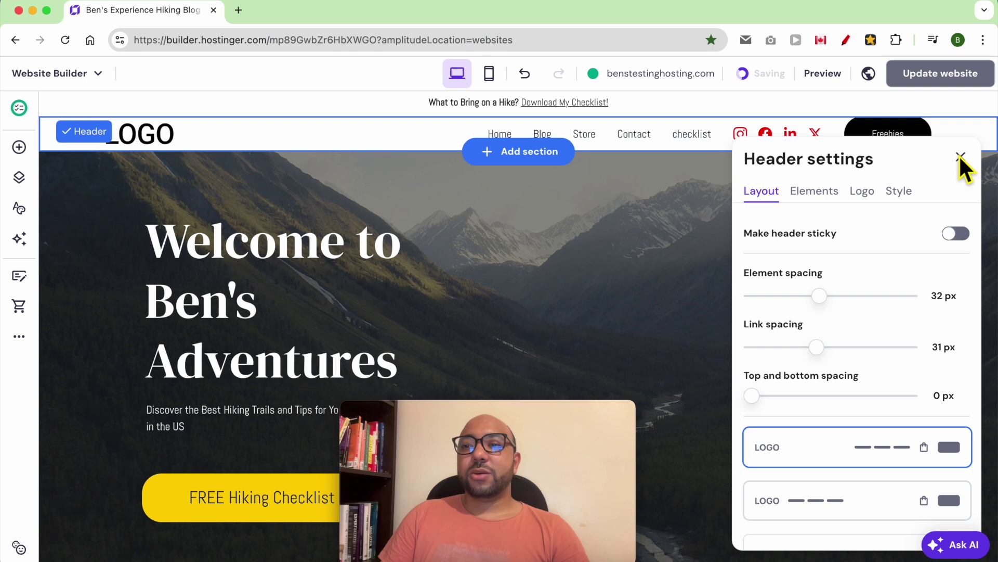
click(892, 134)
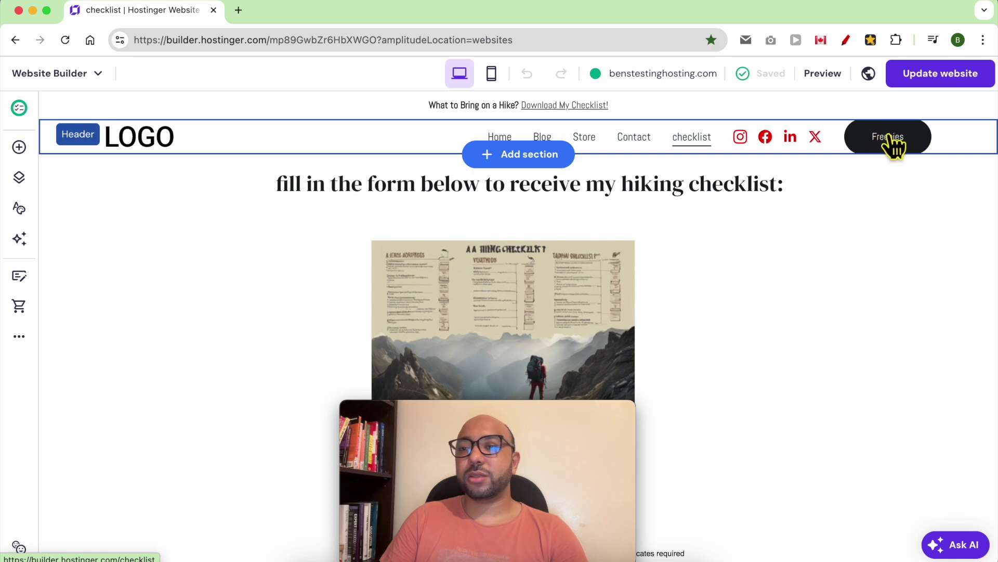
click(388, 139)
Hide and re-show the header button in the Elements tab.
click(814, 195)
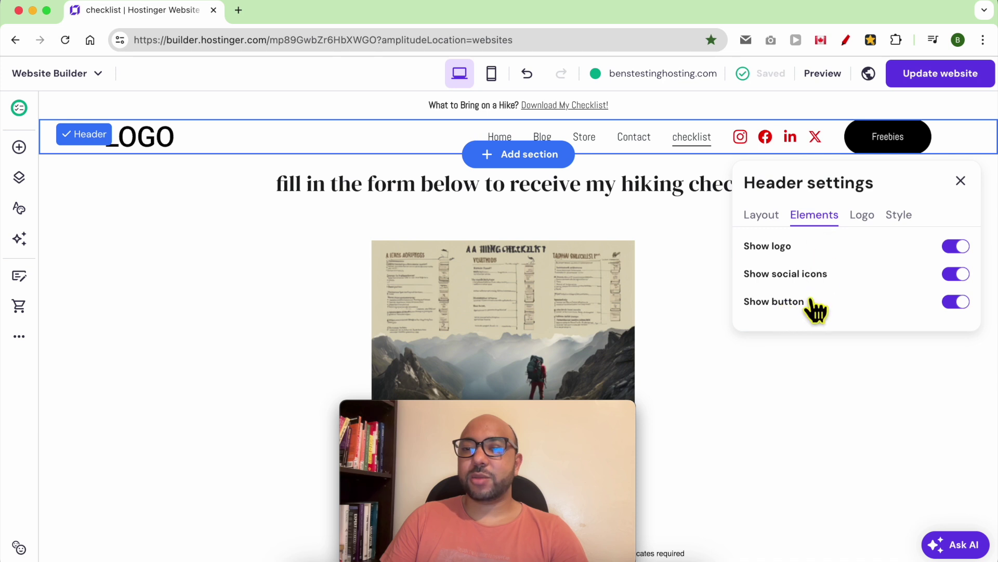
click(956, 302)
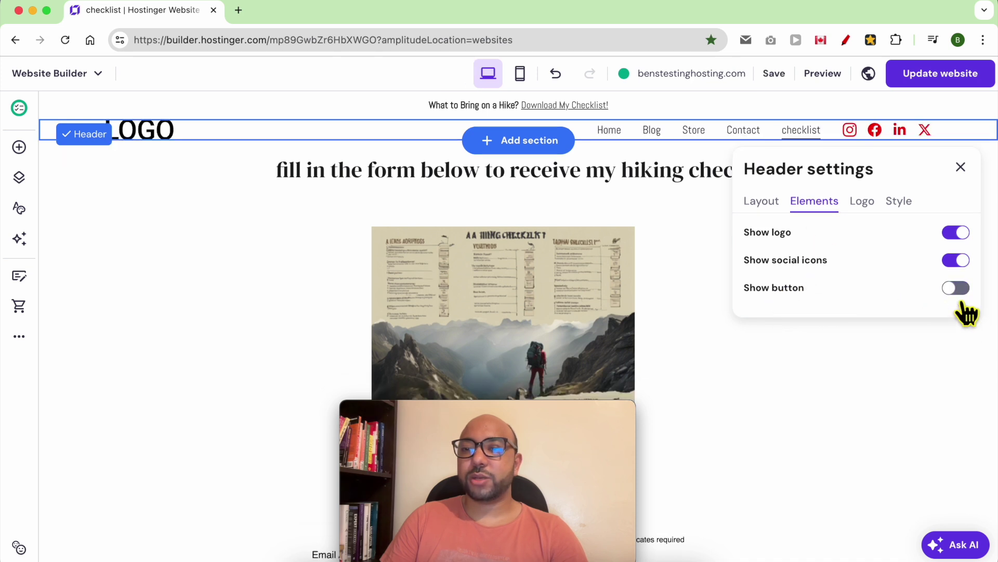
click(959, 291)
click(963, 303)
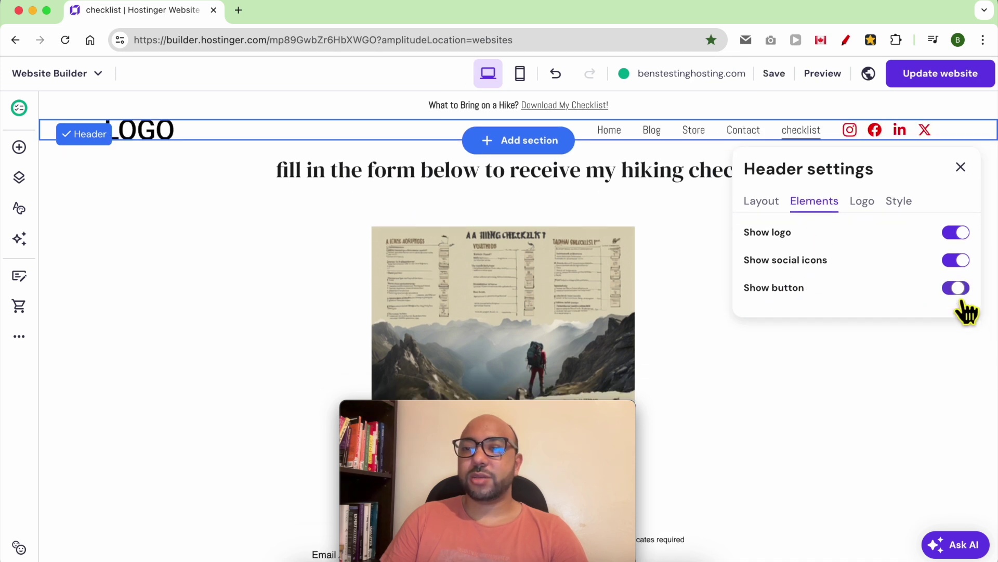
click(959, 291)
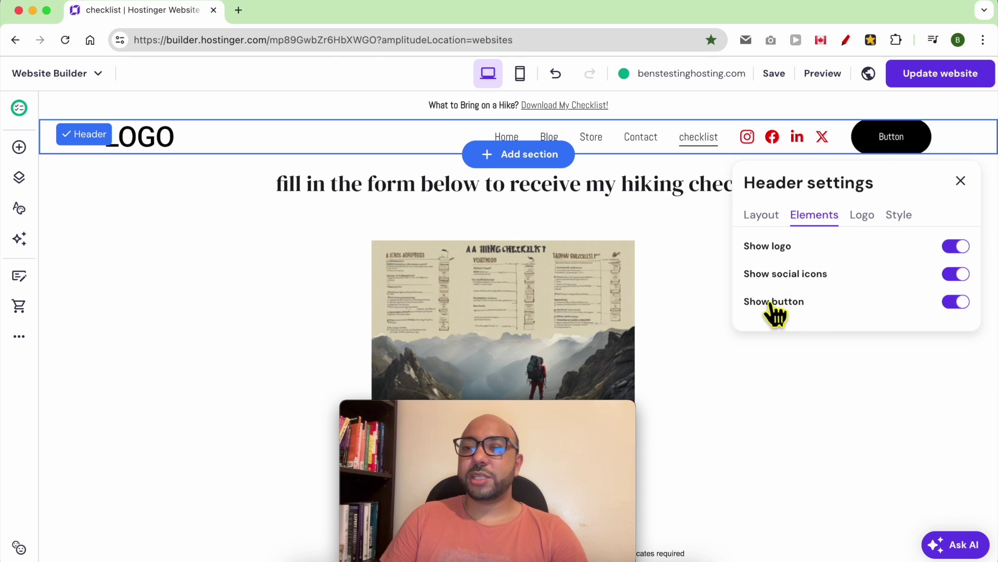
Relabel the header button 'Newsletter', keeping it linked to a page.
click(899, 216)
click(842, 260)
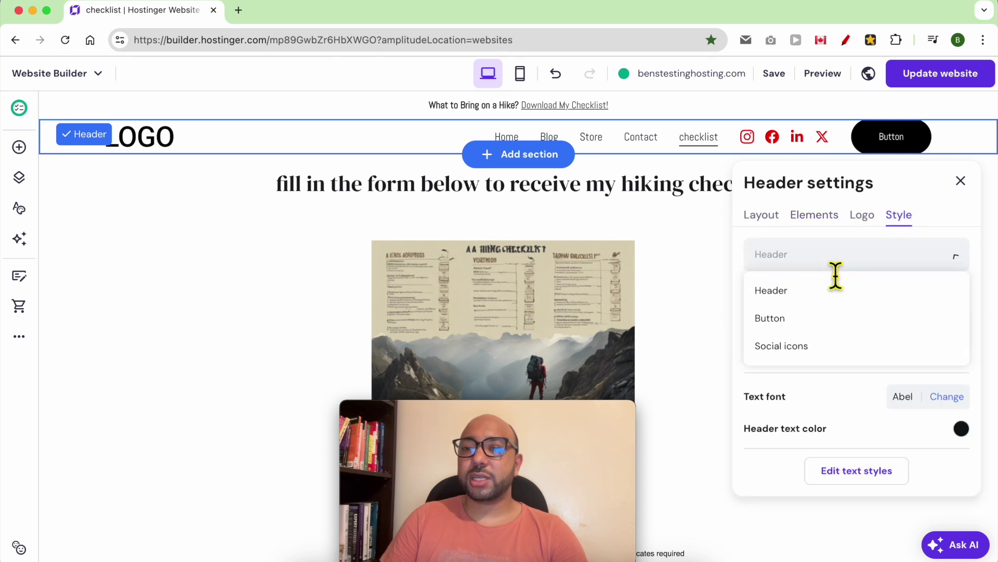
click(806, 319)
double_click(831, 346)
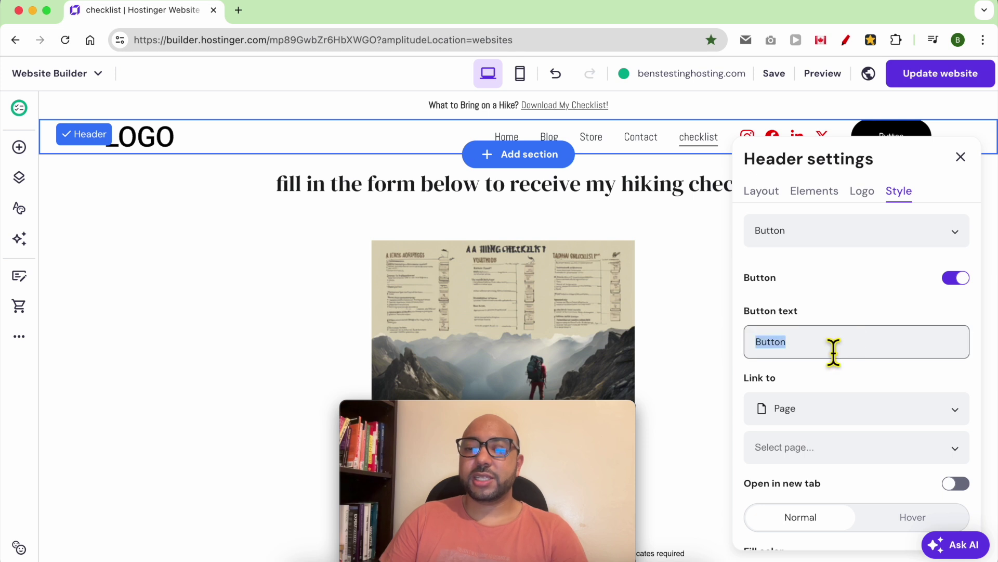
text(News)
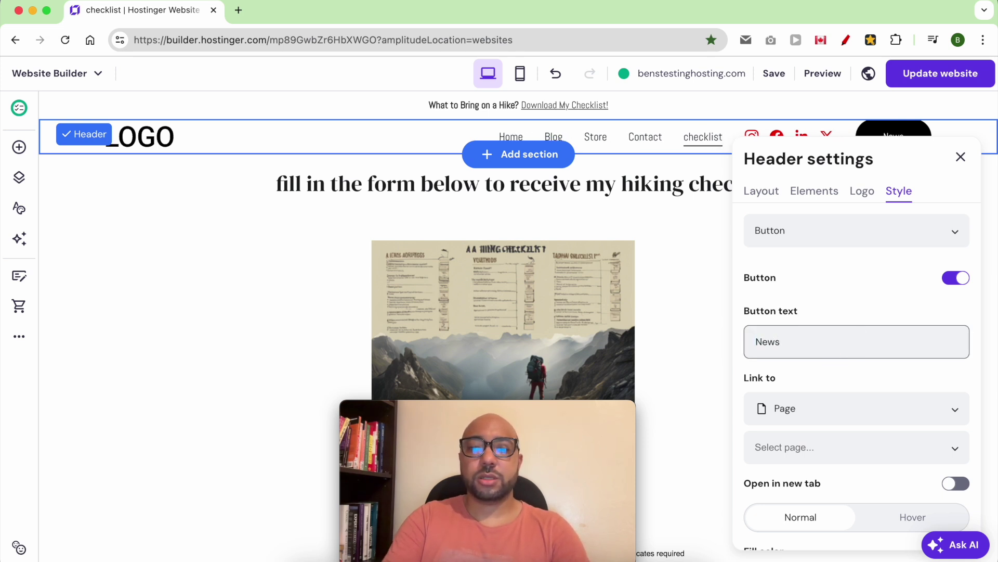
text(letter)
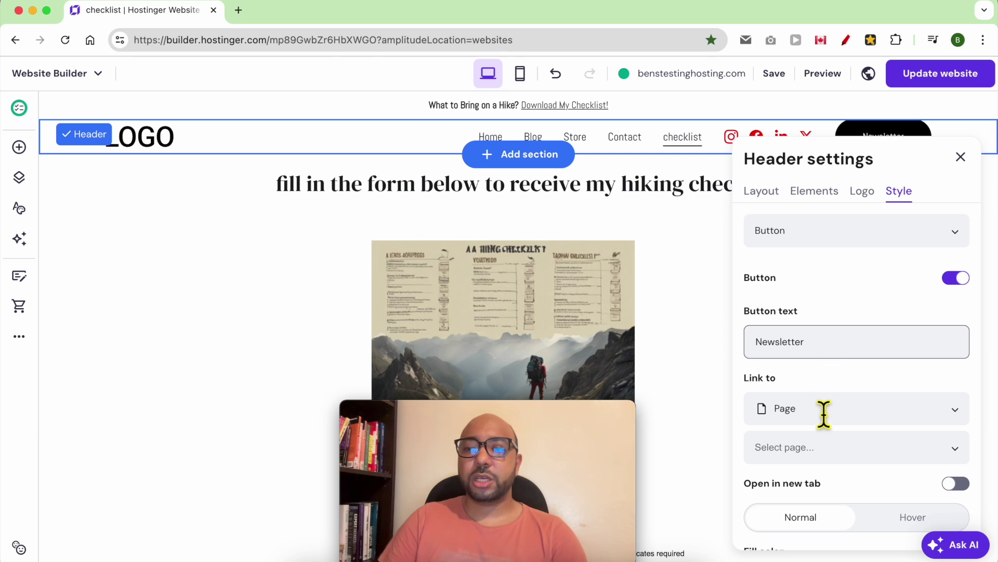
click(823, 411)
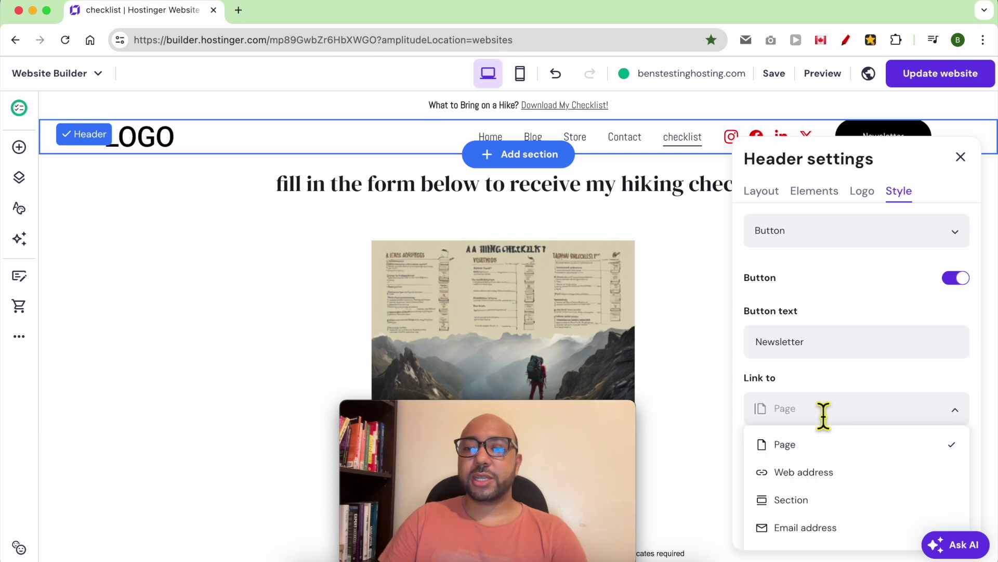
click(851, 395)
scroll(852, 397, down, 5)
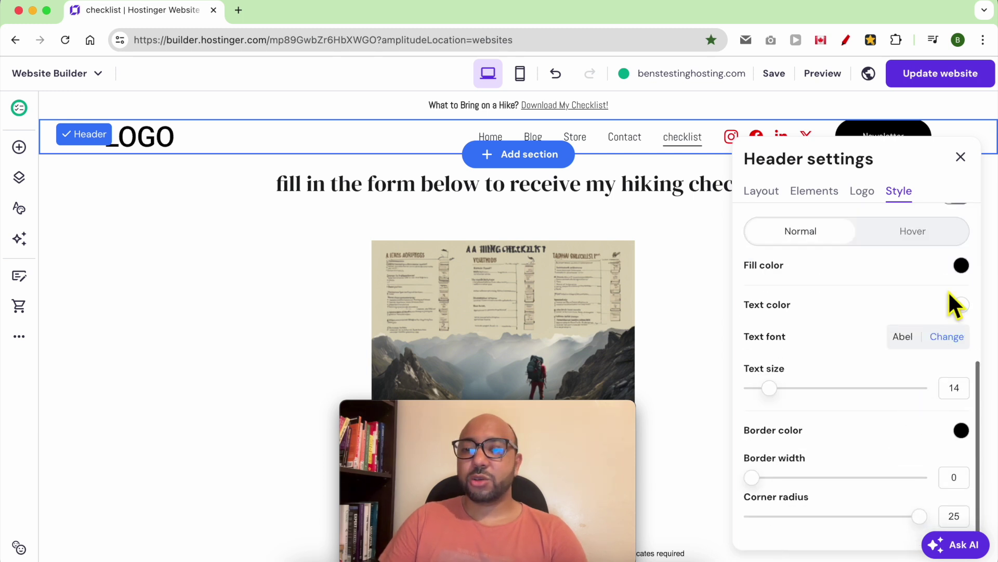
Give the Newsletter button a red fill and a 3 px black border.
click(962, 265)
drag(934, 350, 951, 340)
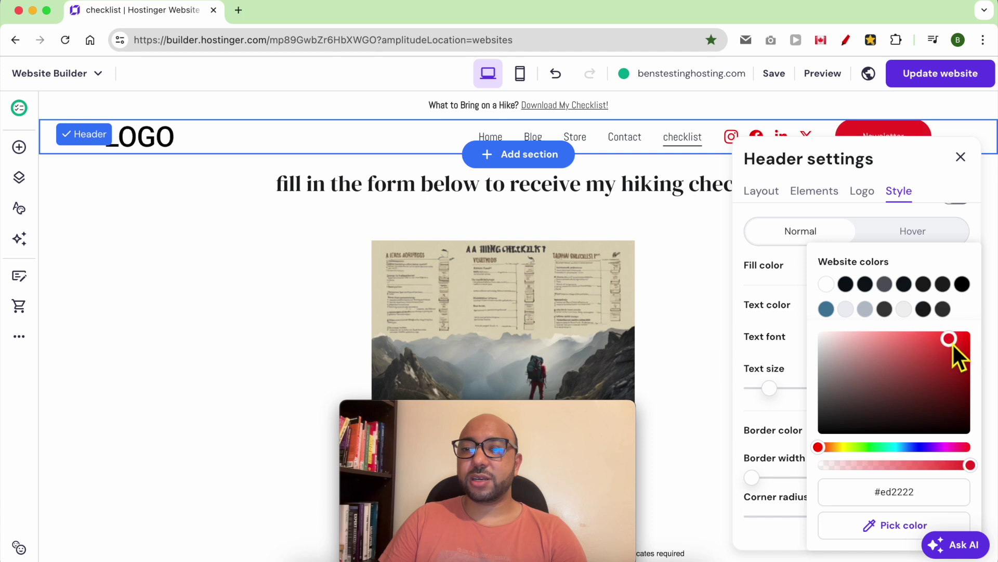
click(797, 425)
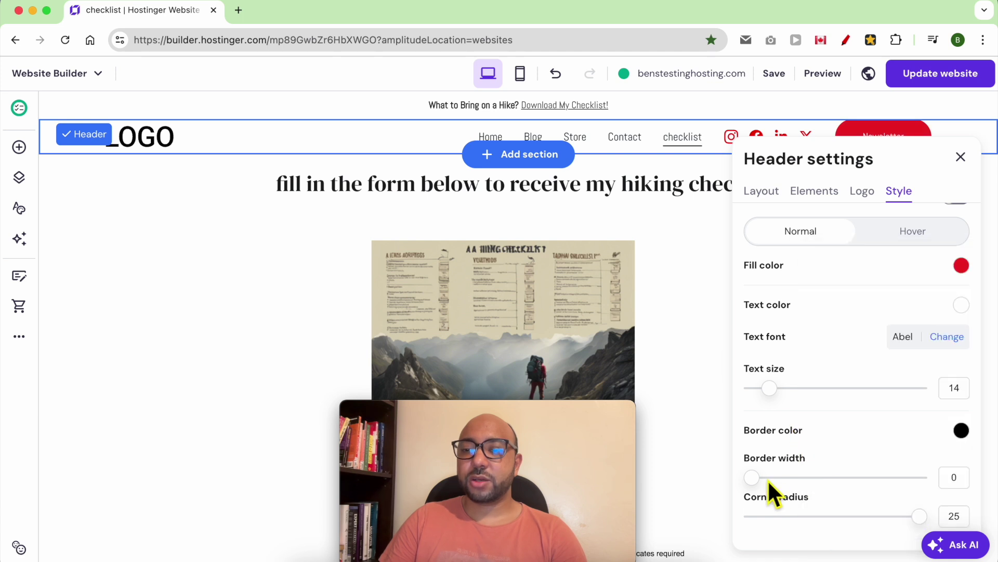
mouse_move(768, 481)
mouse_down()
mouse_move(806, 481)
mouse_move(769, 479)
mouse_up()
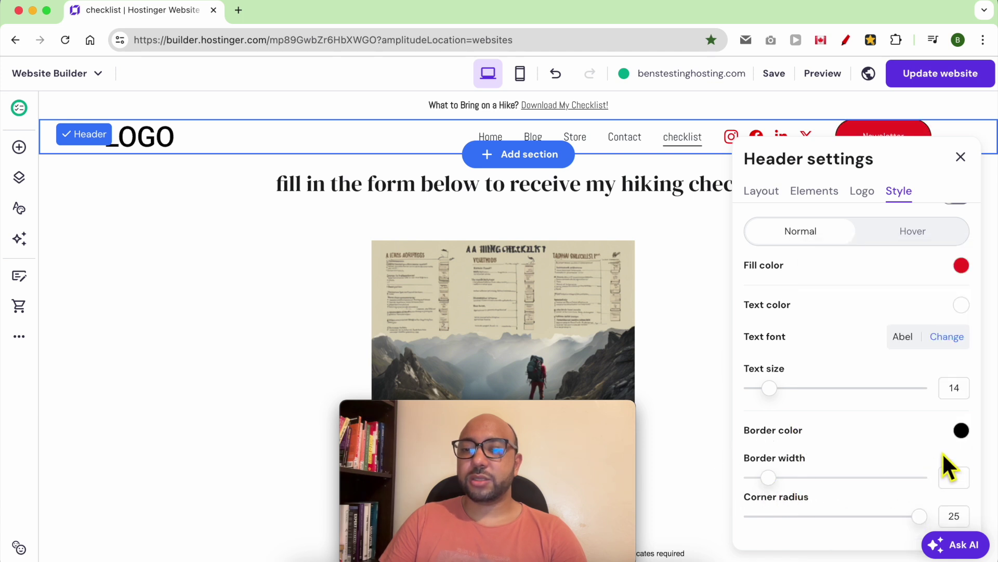
click(962, 431)
drag(924, 386, 782, 460)
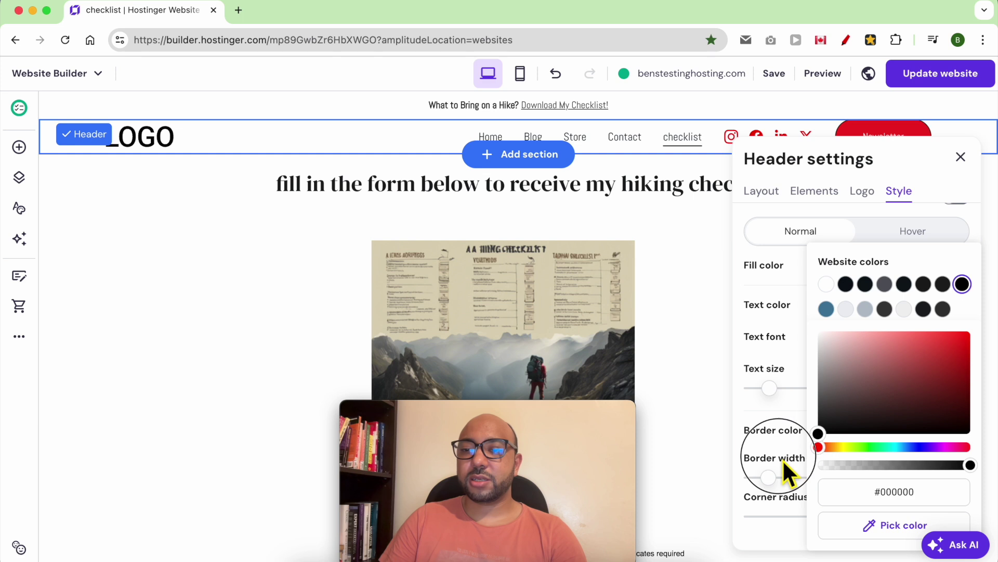
click(777, 422)
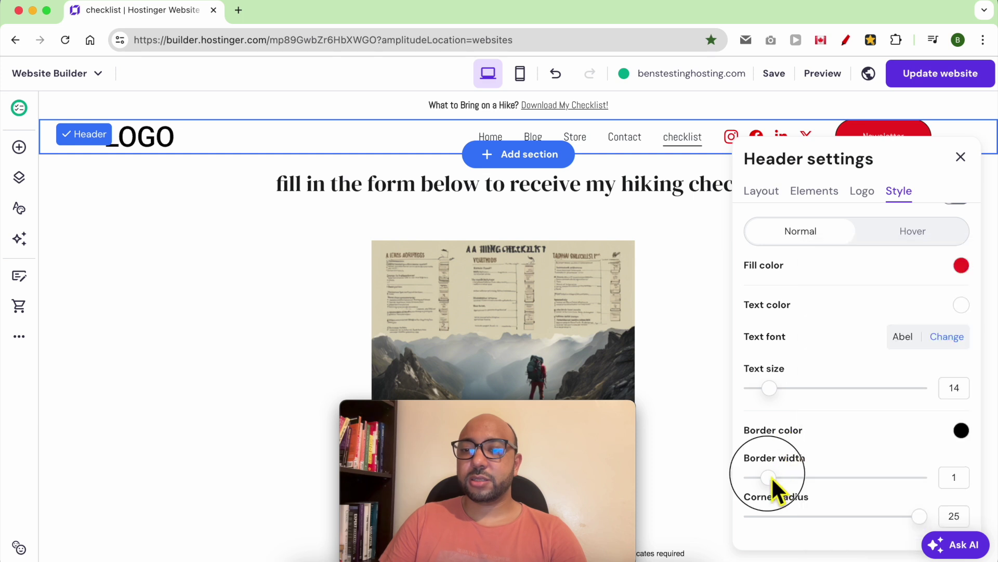
drag(772, 476, 801, 474)
scroll(812, 417, up, 5)
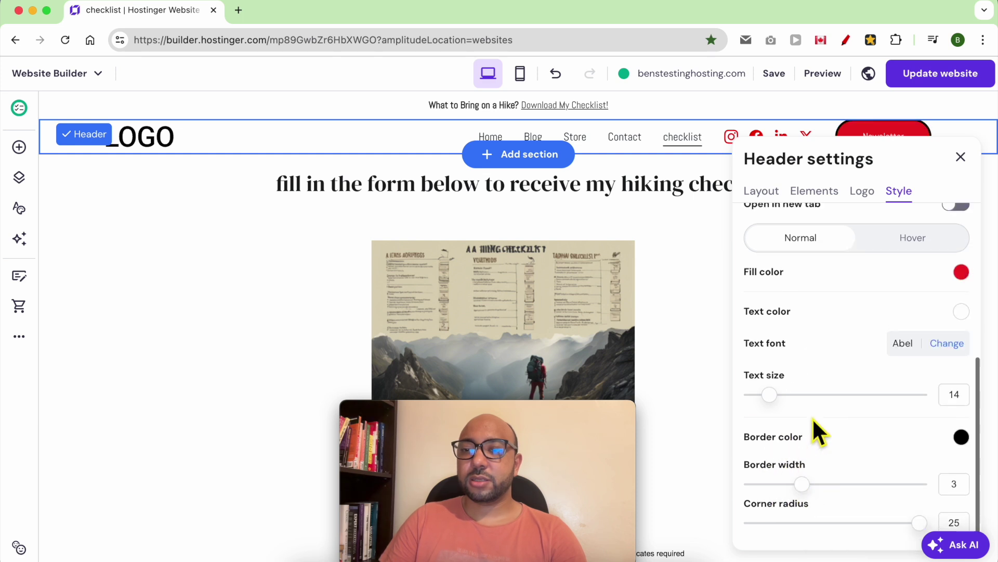
click(961, 157)
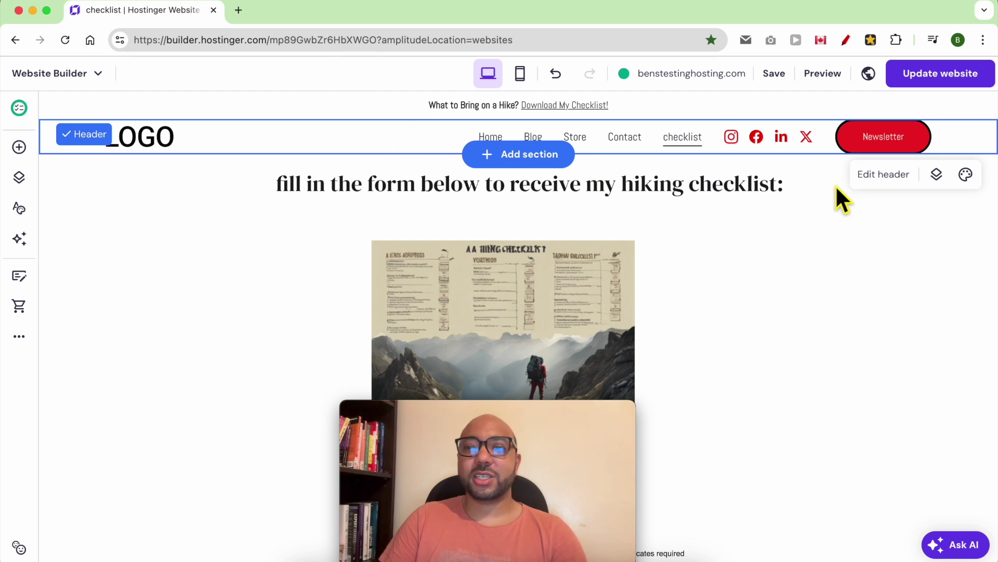
Make the header sticky, with 28 px link spacing and 16 px top/bottom spacing.
click(884, 175)
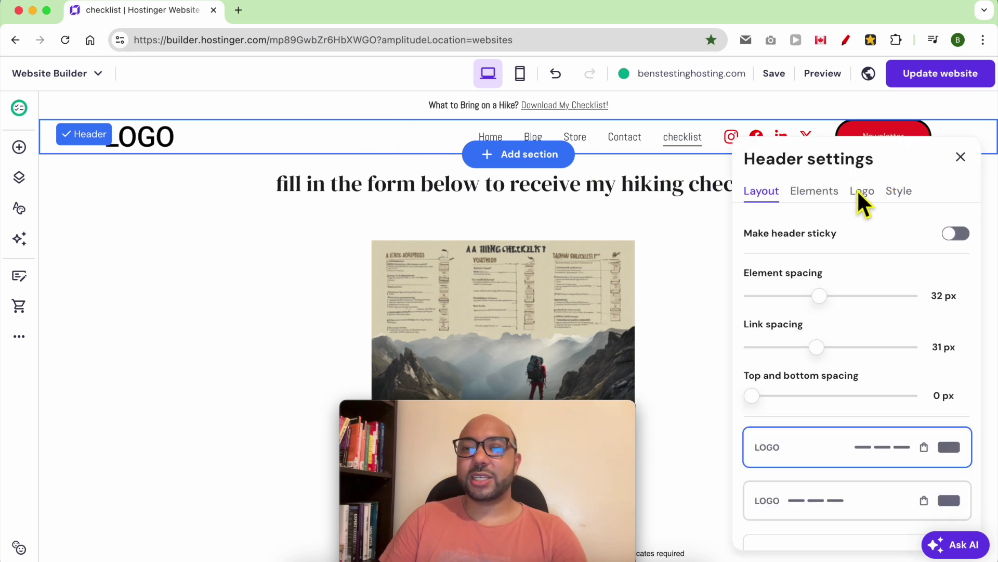
click(962, 235)
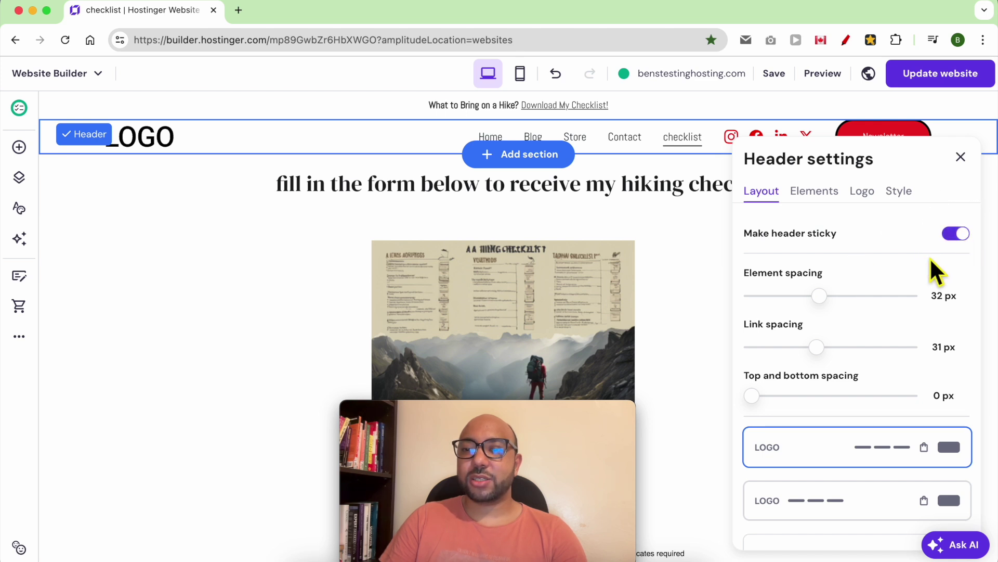
mouse_move(822, 300)
mouse_down()
mouse_move(806, 310)
mouse_move(889, 310)
mouse_move(811, 311)
mouse_up()
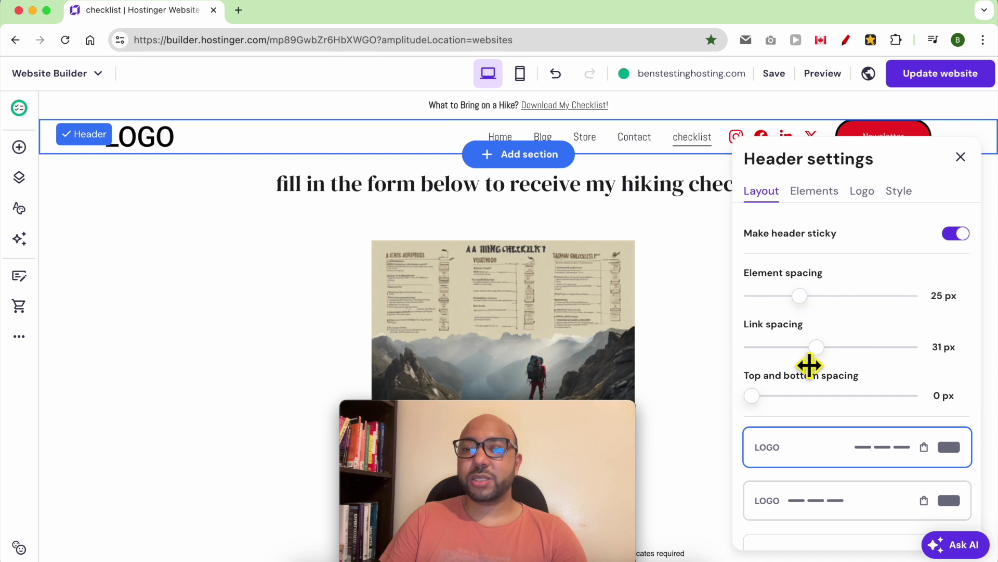
mouse_move(832, 362)
mouse_down()
mouse_move(816, 364)
mouse_move(856, 364)
mouse_move(820, 363)
mouse_up()
mouse_move(769, 405)
mouse_down()
mouse_move(831, 407)
mouse_move(762, 403)
mouse_move(801, 404)
mouse_move(775, 405)
mouse_up()
Choose the centred-logo header layout with navigation links on the left.
scroll(881, 387, down, 3)
click(848, 343)
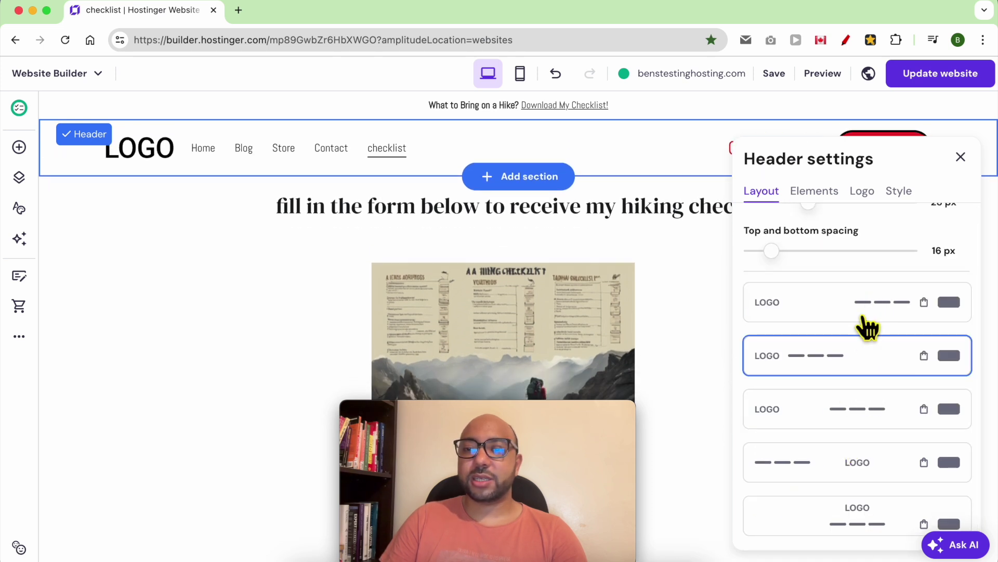
click(869, 301)
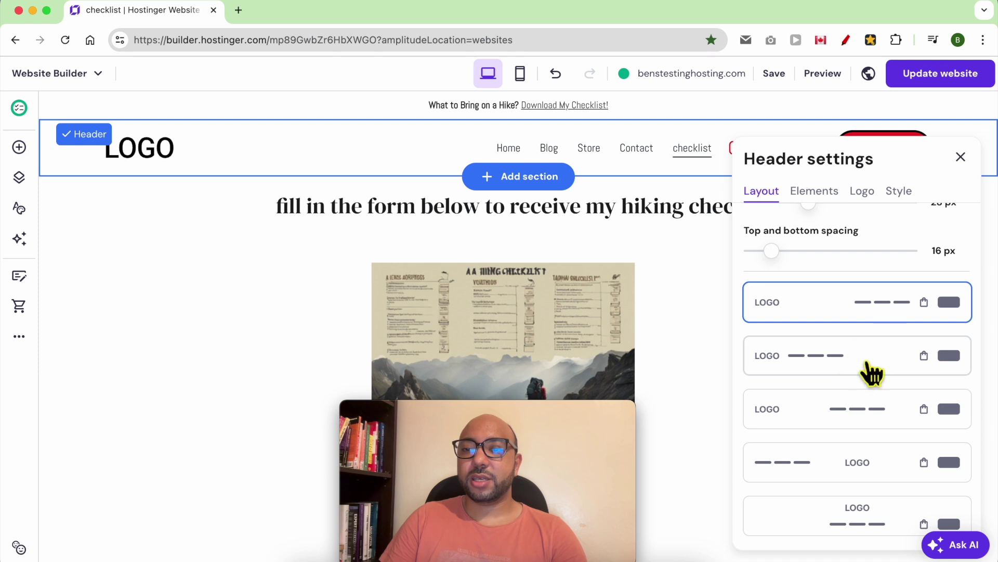
click(877, 361)
click(854, 411)
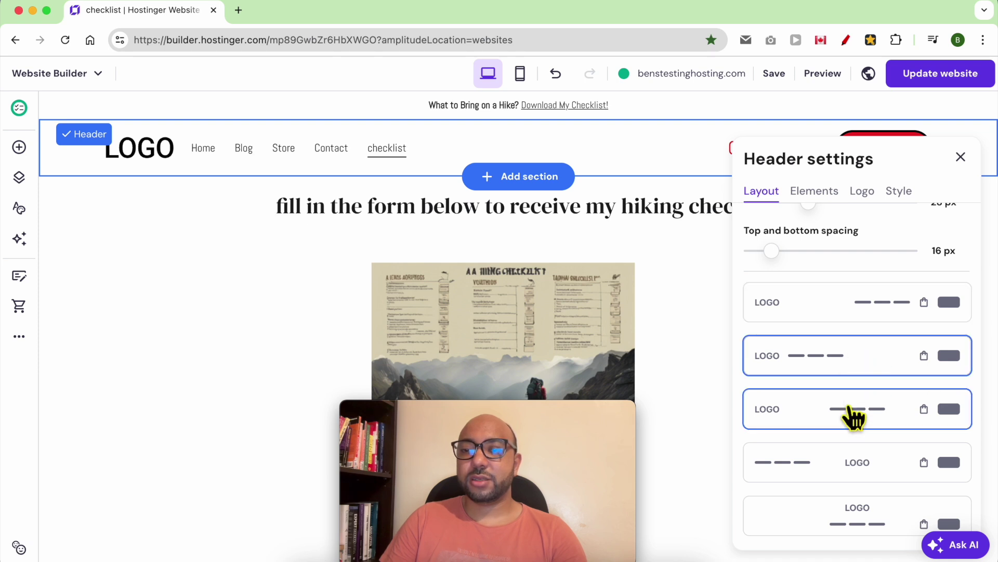
click(870, 470)
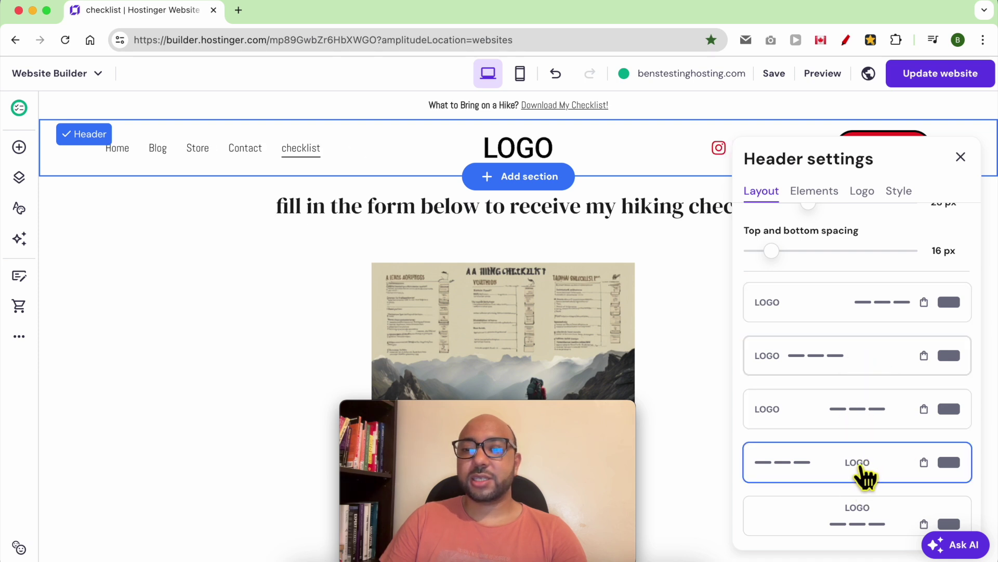
scroll(769, 378, down, 3)
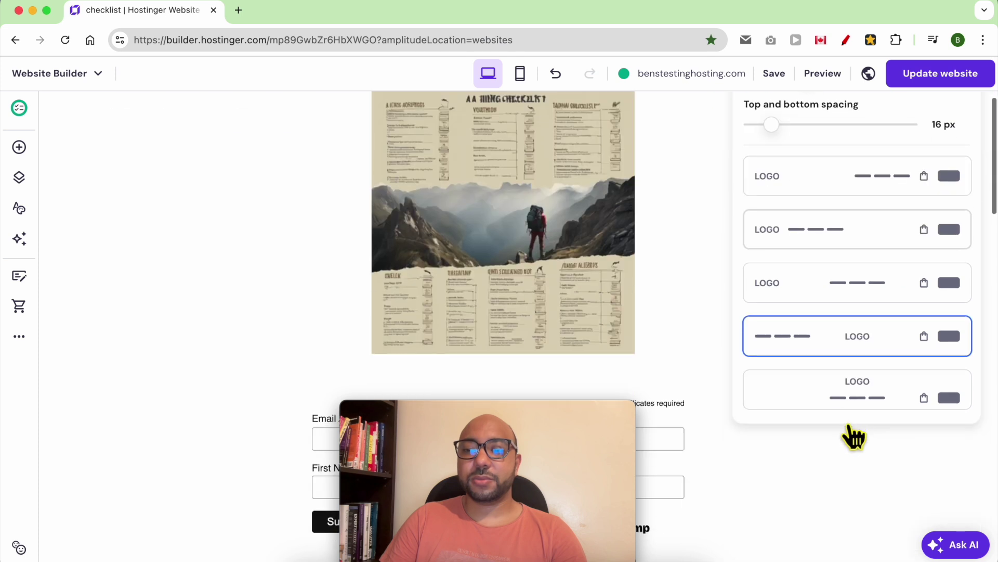
scroll(858, 435, up, 3)
scroll(659, 339, up, 5)
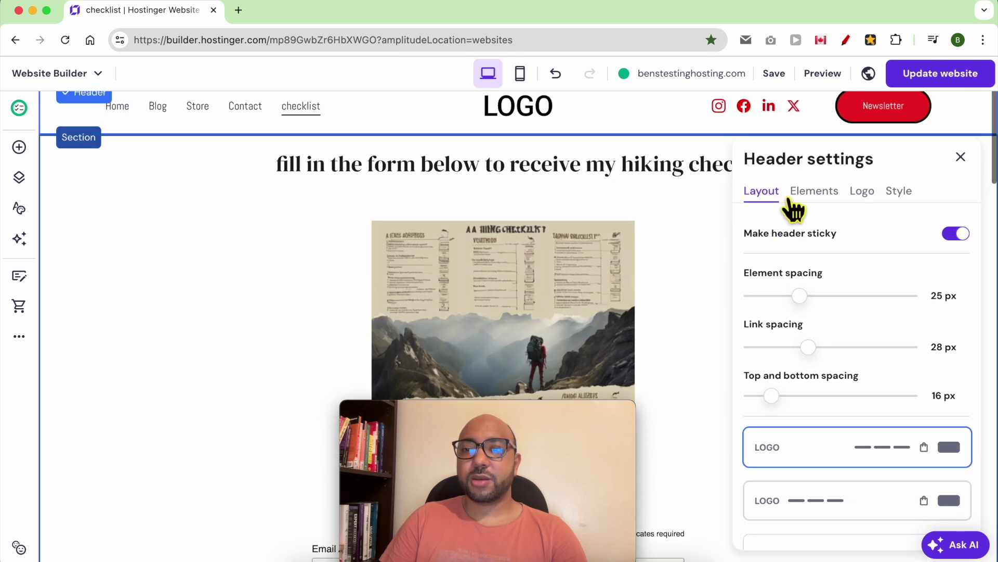
click(811, 196)
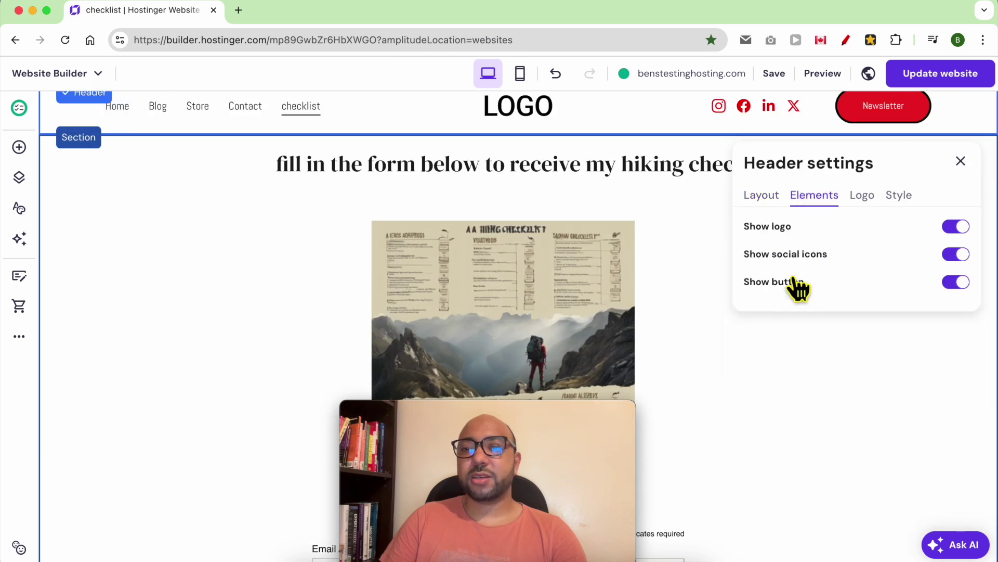
Launch the AI logo generator from the header's Logo settings.
click(865, 202)
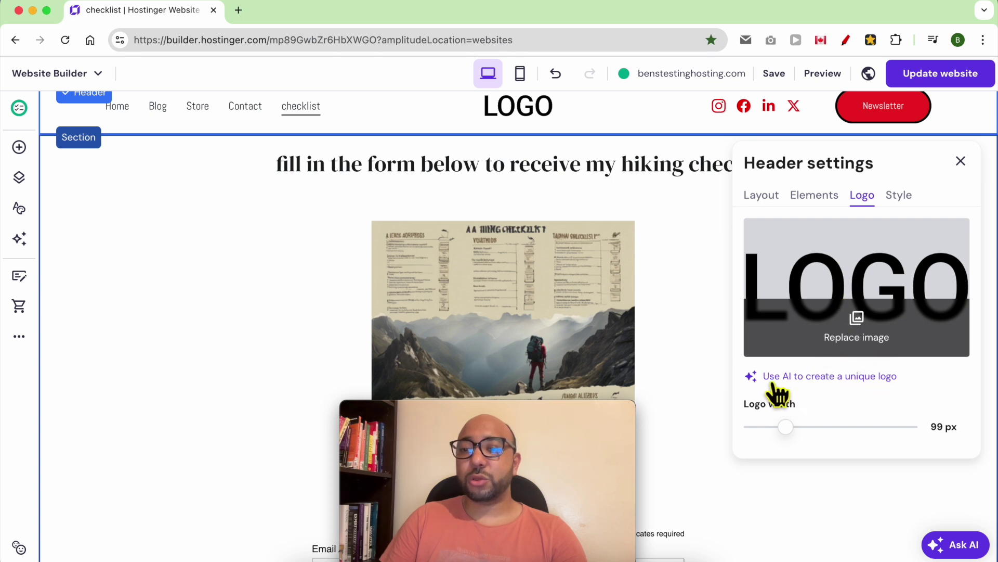
click(825, 379)
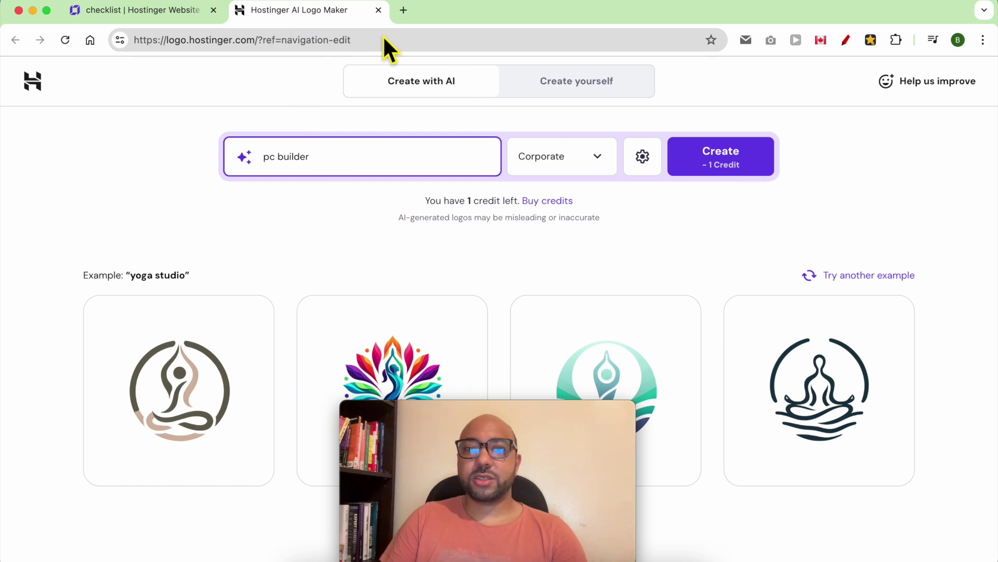
Close the AI Logo Maker browser tab to return to the website builder.
middle_click(336, 14)
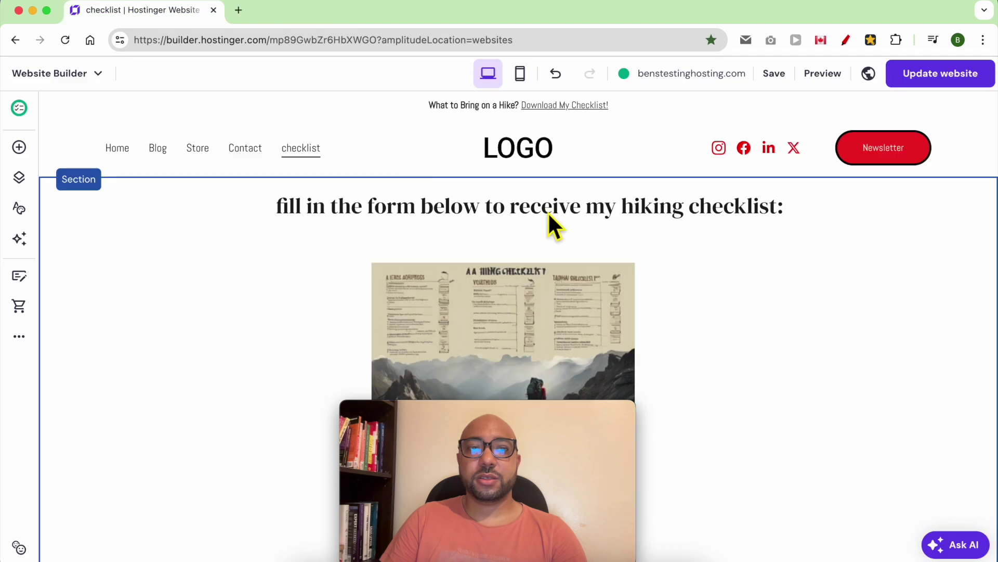
Select the header and open its Style settings for the Header itself.
click(703, 163)
click(834, 215)
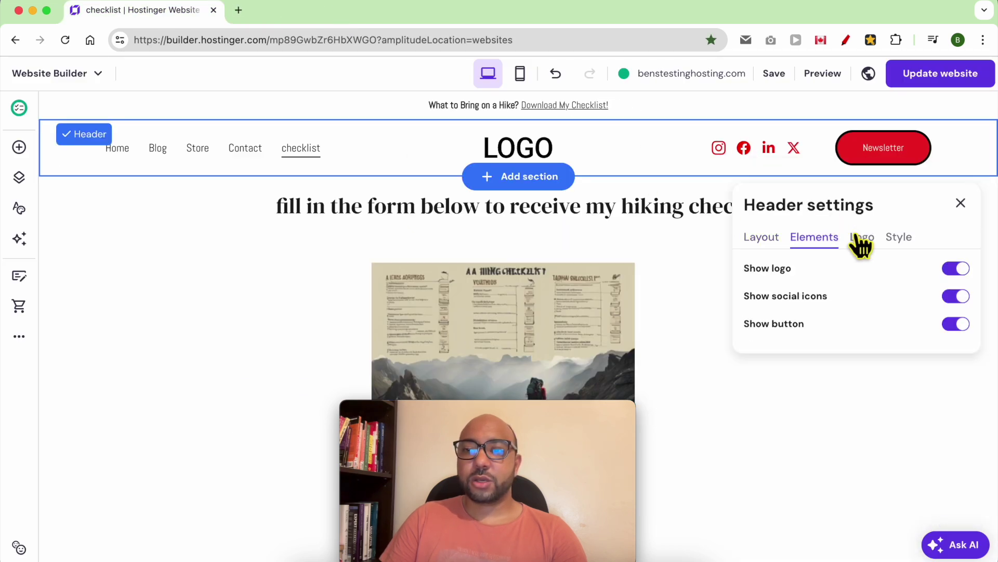
click(860, 238)
click(896, 238)
click(831, 286)
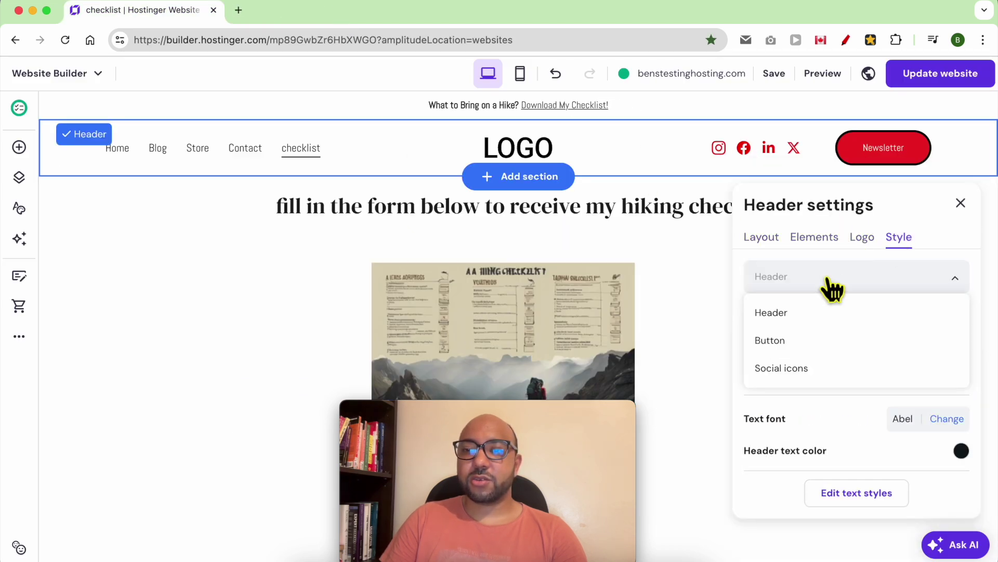
click(806, 317)
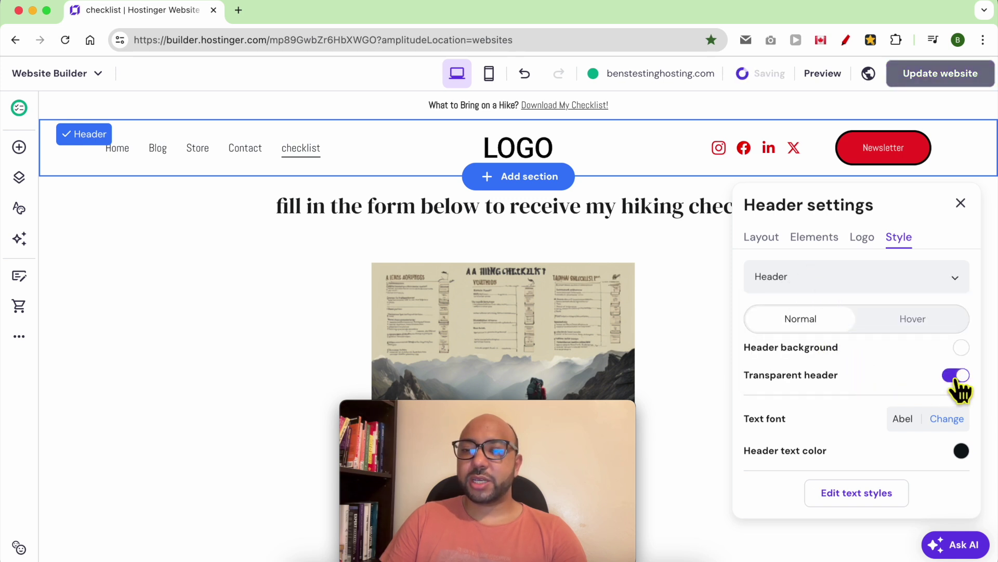
Turn off the transparent header and set its background to pale pink #f2d8d8.
scroll(628, 372, down, 3)
scroll(670, 368, up, 3)
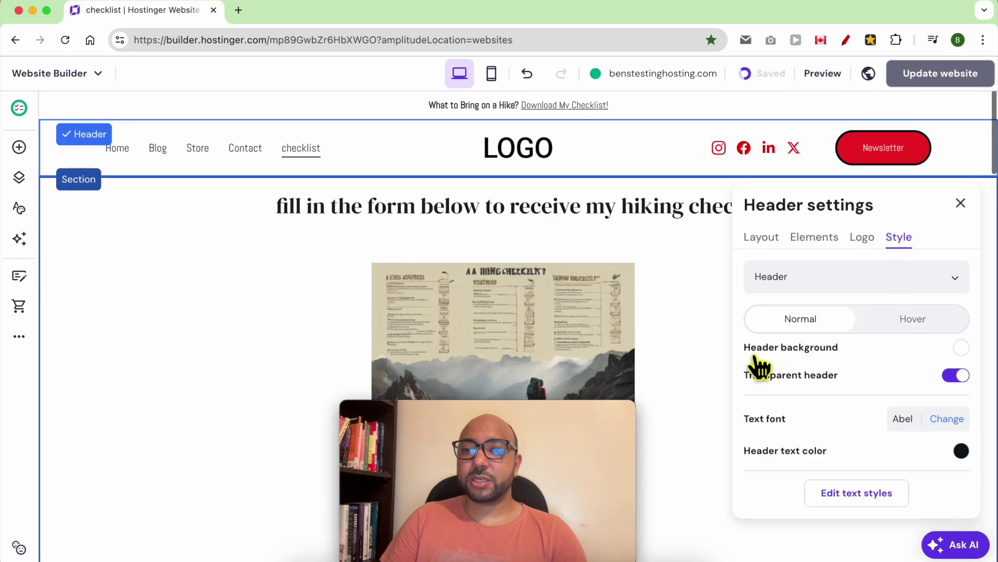
click(956, 377)
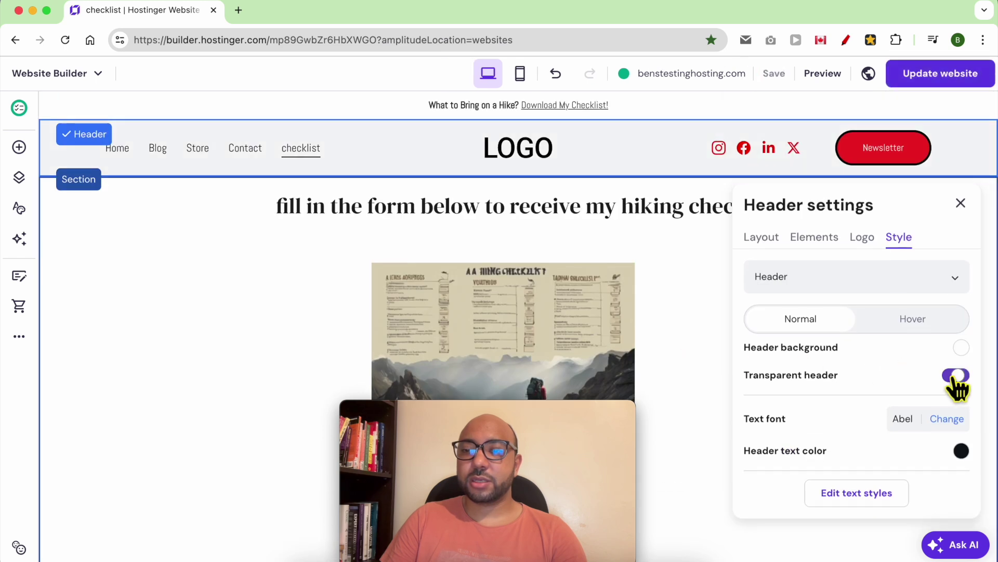
click(962, 348)
drag(686, 361, 594, 337)
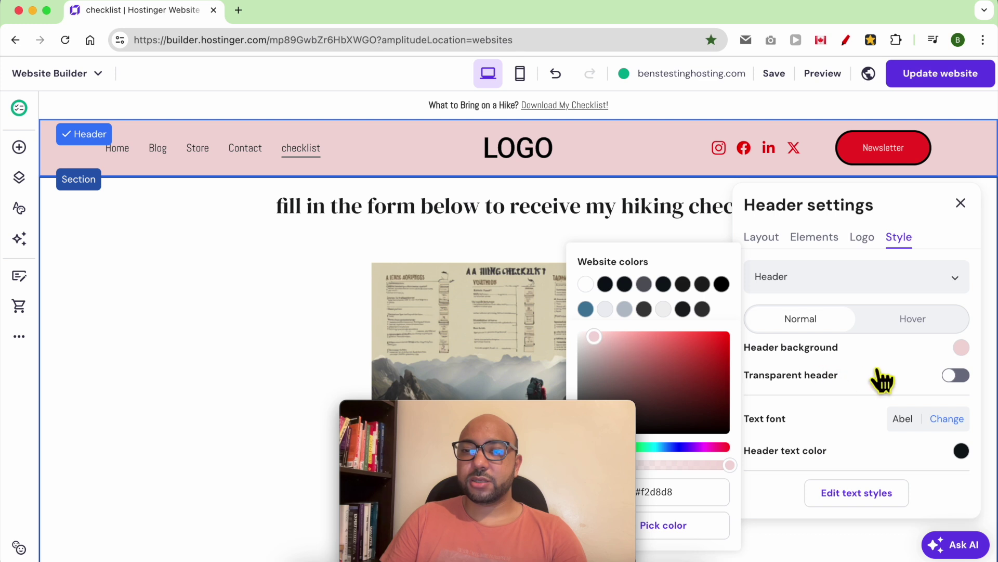
click(908, 385)
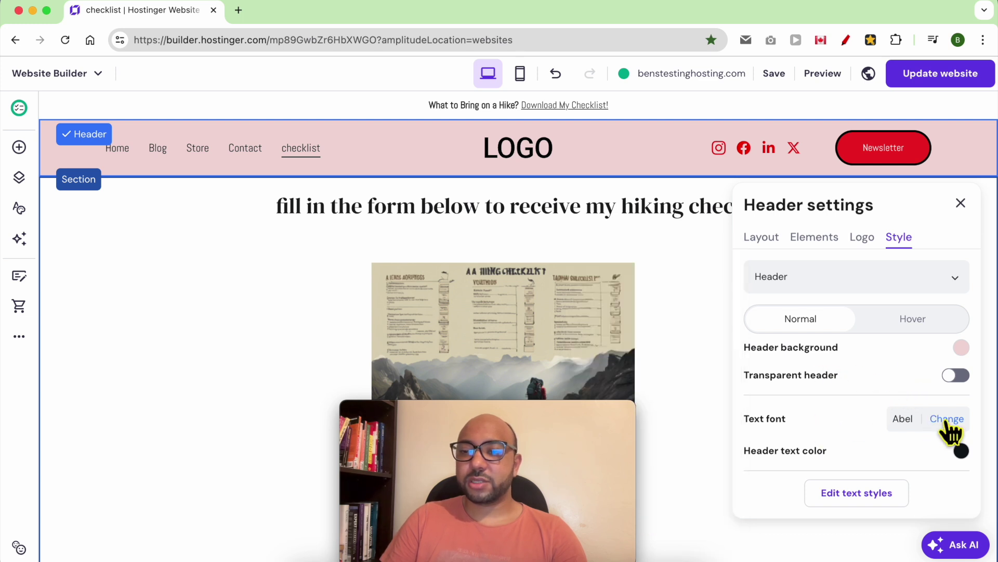
Make the header navigation text blue #248ce8.
click(961, 451)
drag(684, 382, 706, 340)
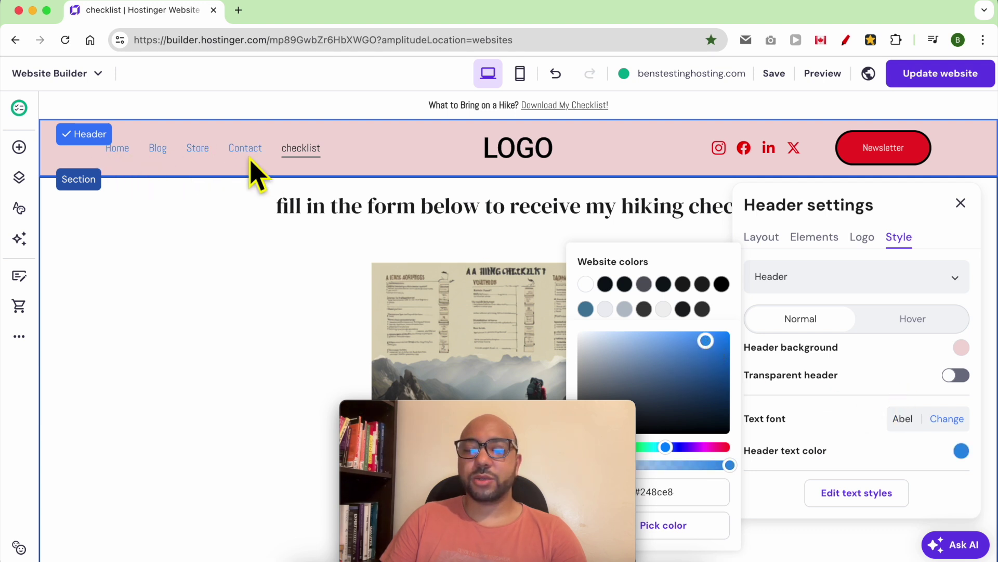
click(905, 285)
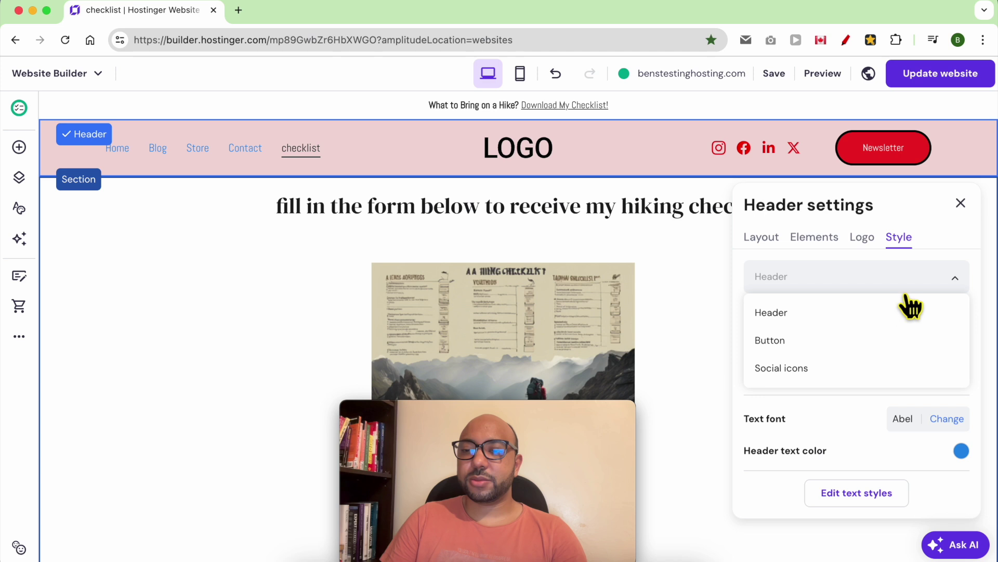